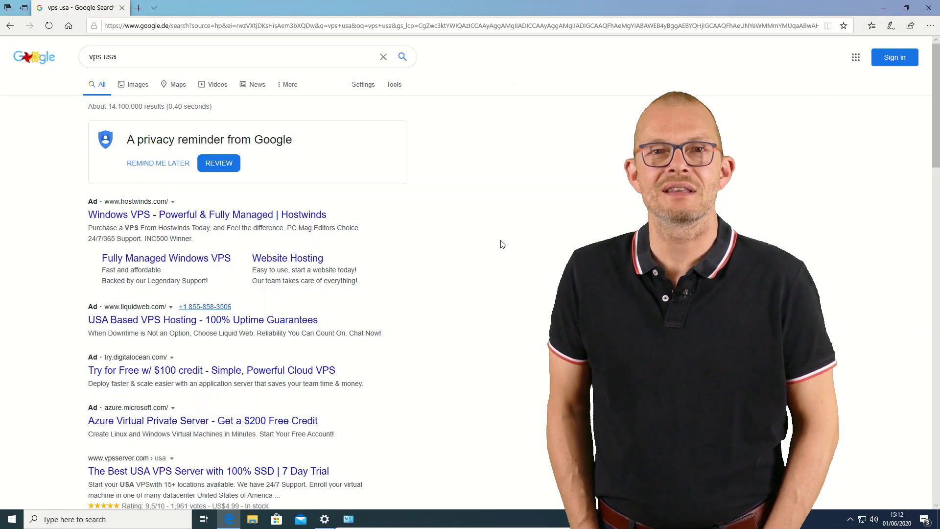
pyautogui.scroll(-2, 502, 244)
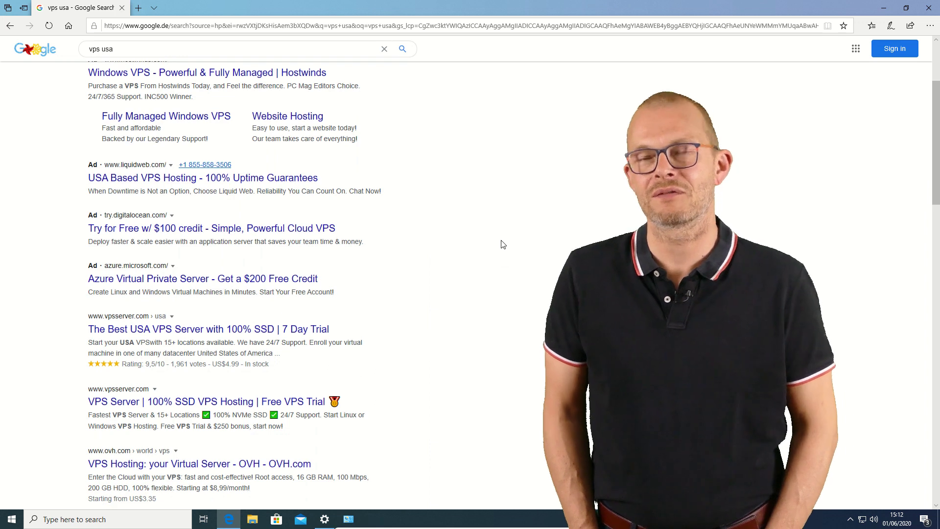
pyautogui.scroll(-2, 502, 244)
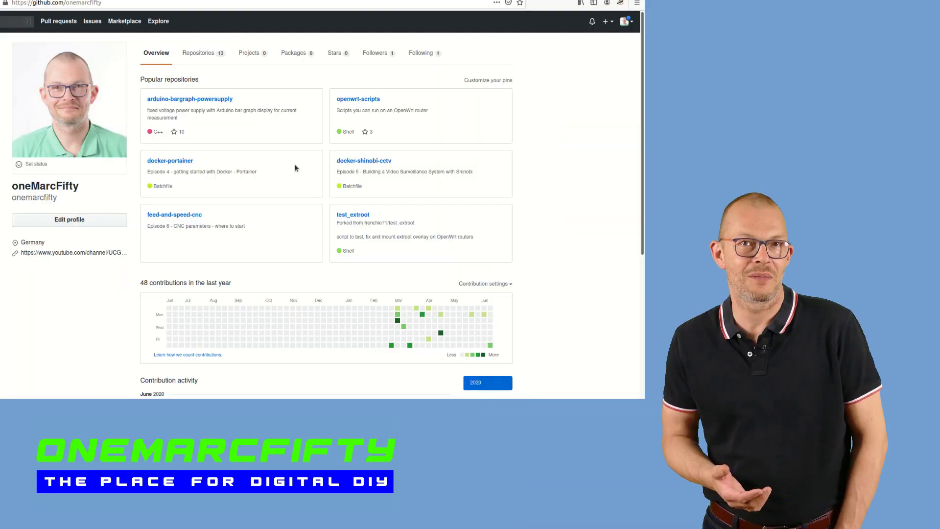
# Open wireguard_vps_vpn from the profile's Repositories list and download it as a ZIP archive
pyautogui.click(199, 53)
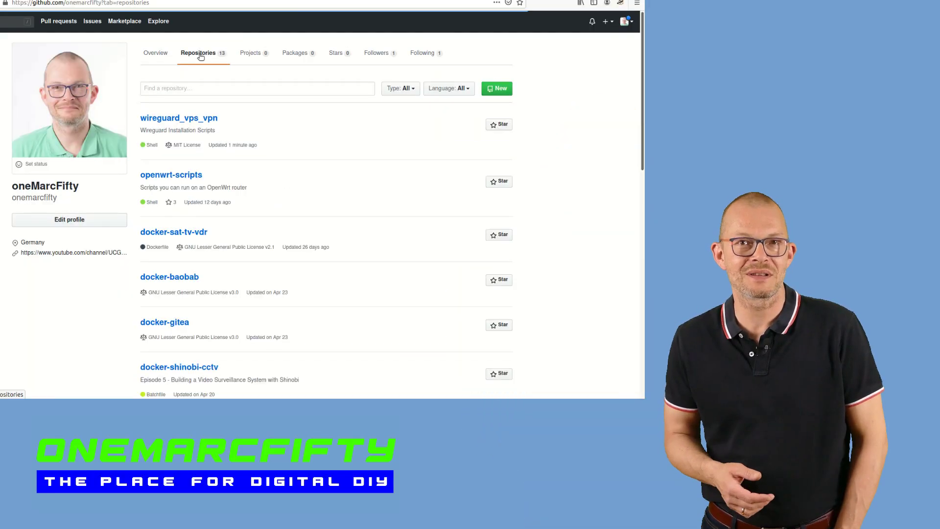
pyautogui.click(199, 118)
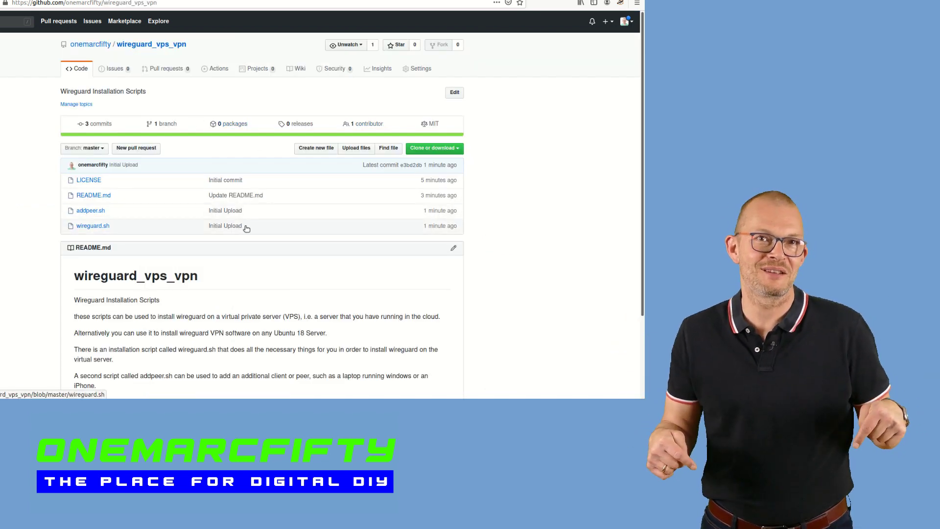
pyautogui.click(435, 148)
pyautogui.click(397, 219)
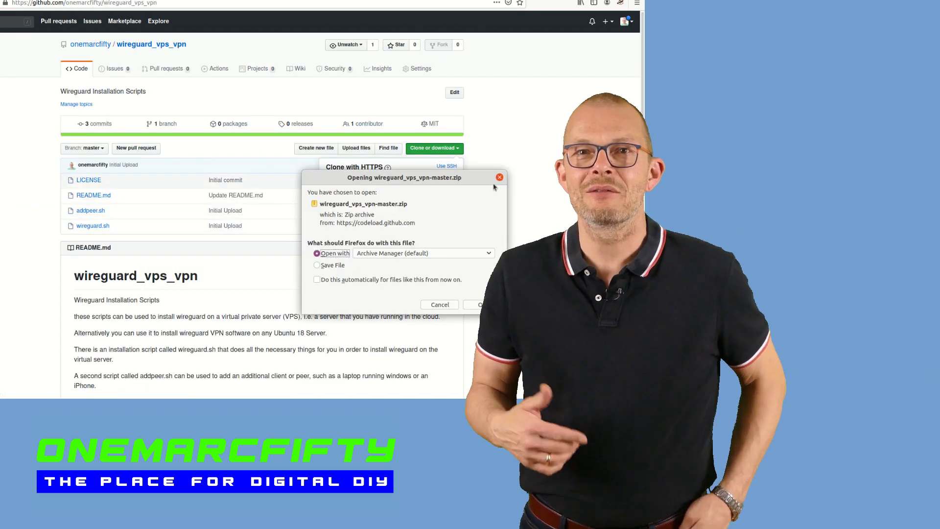
pyautogui.click(479, 305)
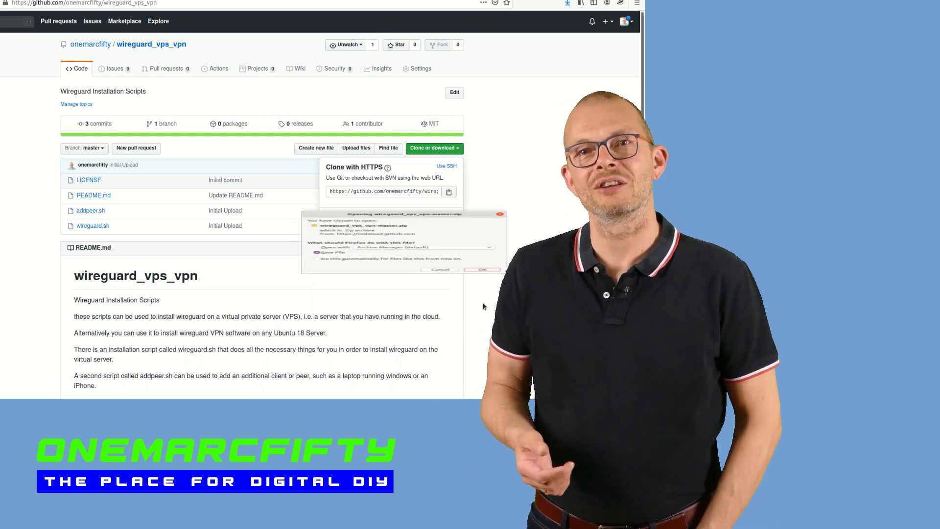
pyautogui.click(498, 244)
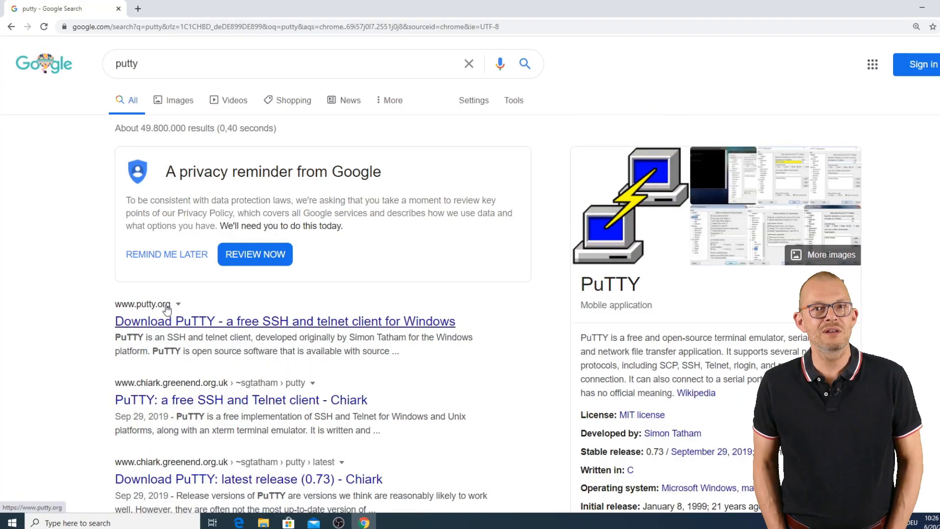
# Download the PuTTY installer from putty.org and the WinSCP installer from winscp.net
pyautogui.click(178, 326)
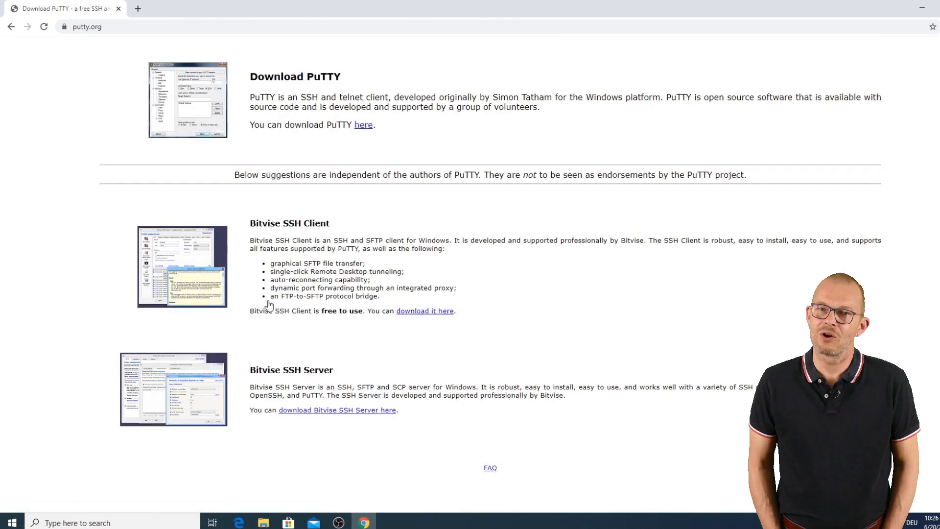
pyautogui.click(364, 125)
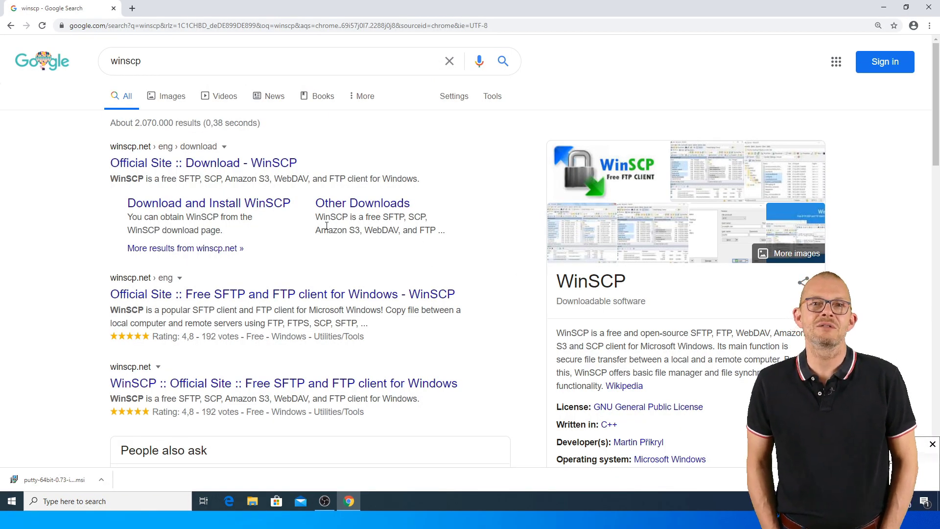
pyautogui.click(243, 163)
pyautogui.scroll(-3, 470, 220)
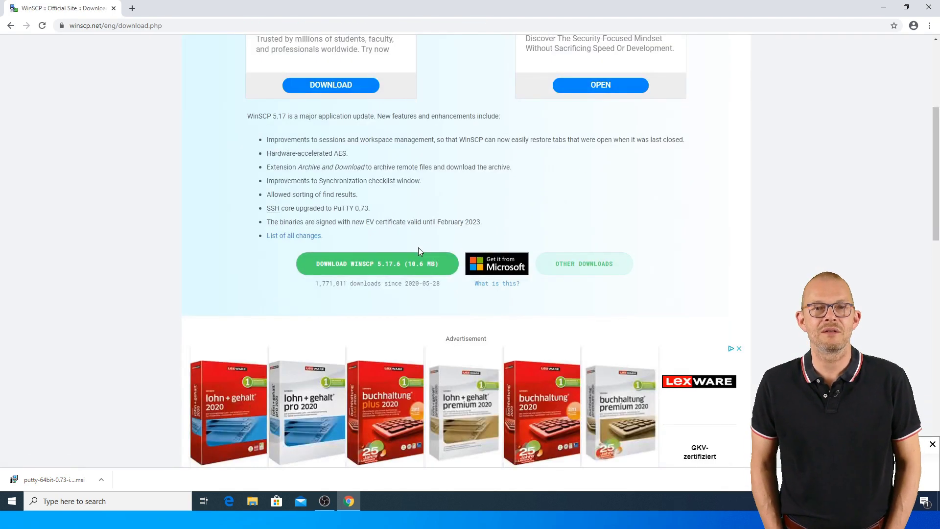
pyautogui.click(395, 266)
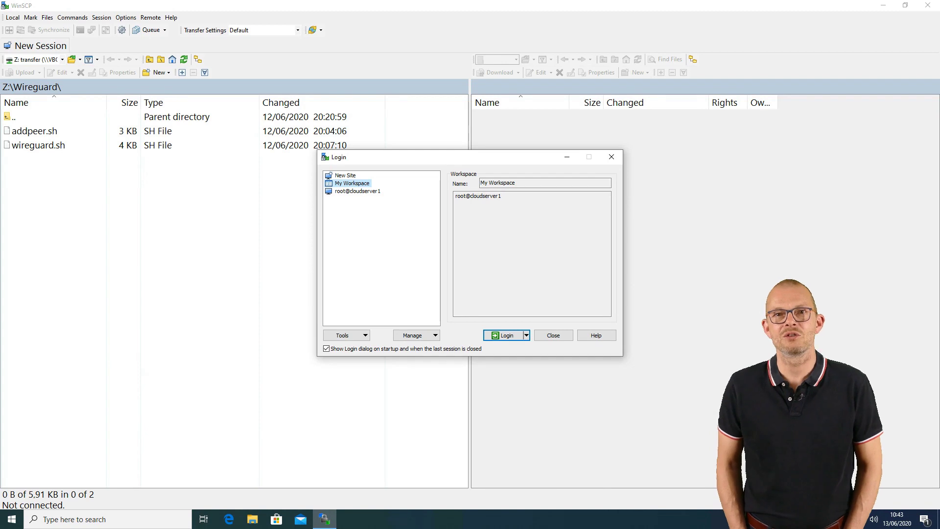
# Log in to cloudserver1 and upload addpeer.sh and wireguard.sh to /root
pyautogui.press('Down')
pyautogui.press('Return')
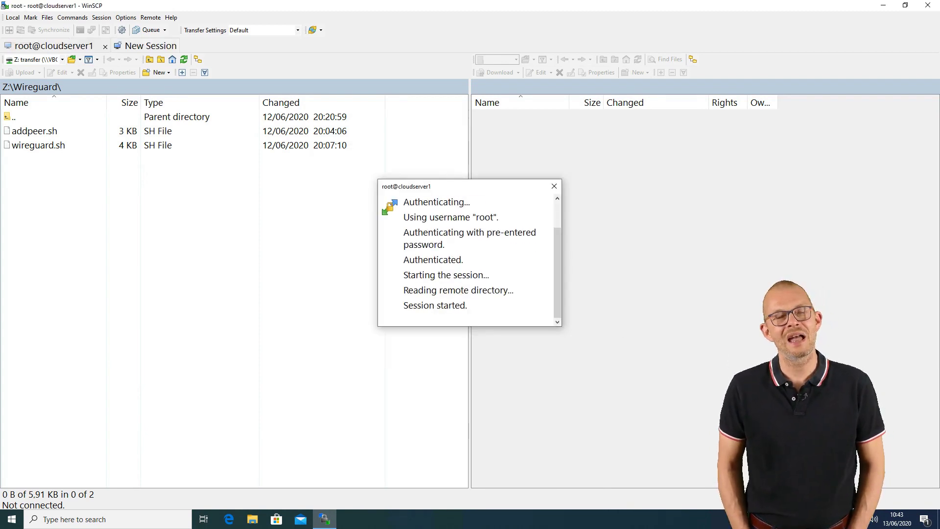
pyautogui.press('Tab')
pyautogui.press('Down')
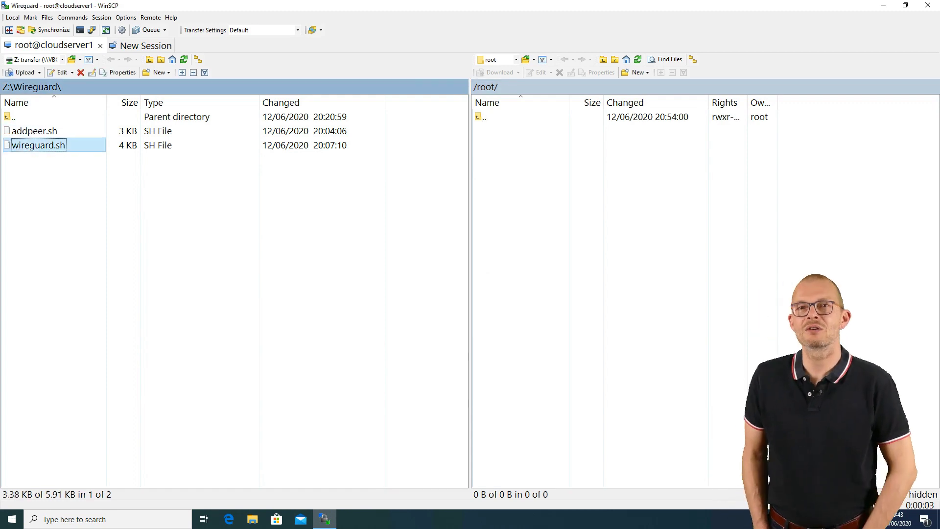
pyautogui.press('Up')
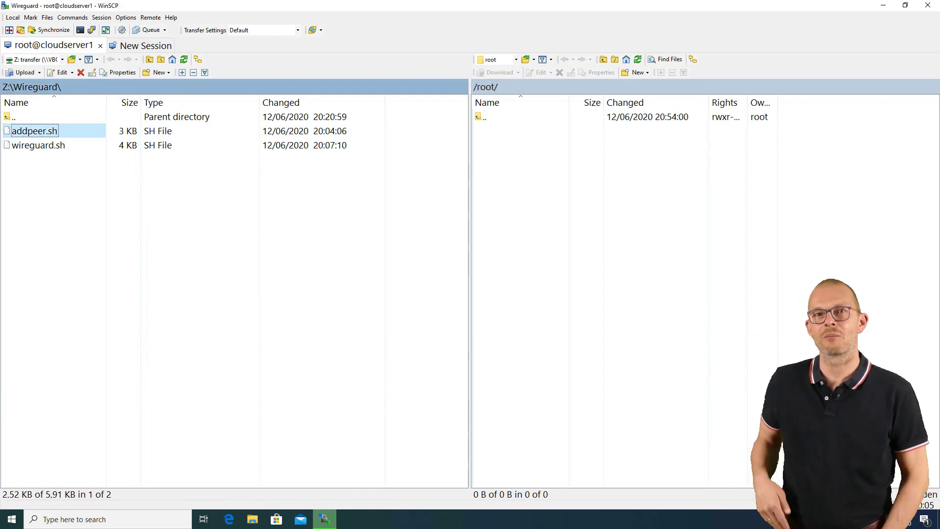
pyautogui.press('F5')
pyautogui.press('Down')
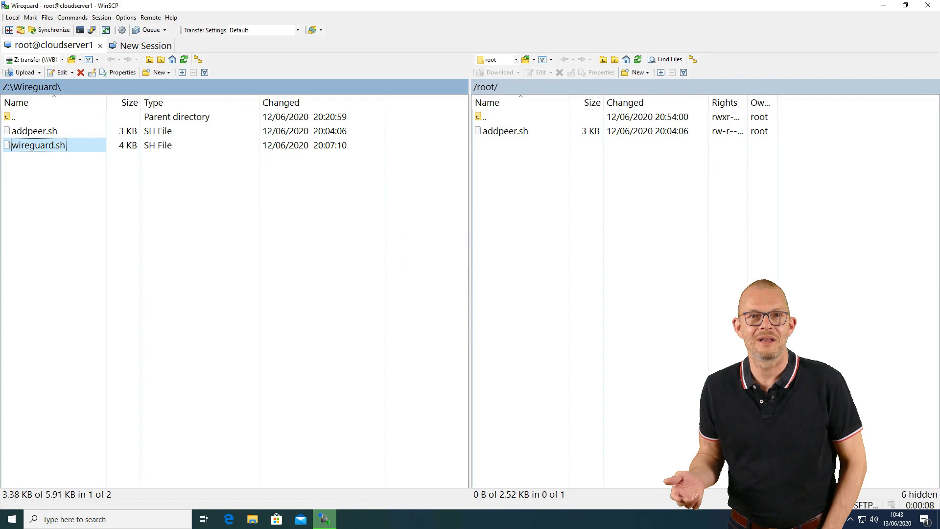
pyautogui.press('F5')
# Give wireguard.sh and addpeer.sh the owner execute permission in their Properties
pyautogui.press('Tab')
pyautogui.hotkey('shift', 'F10')
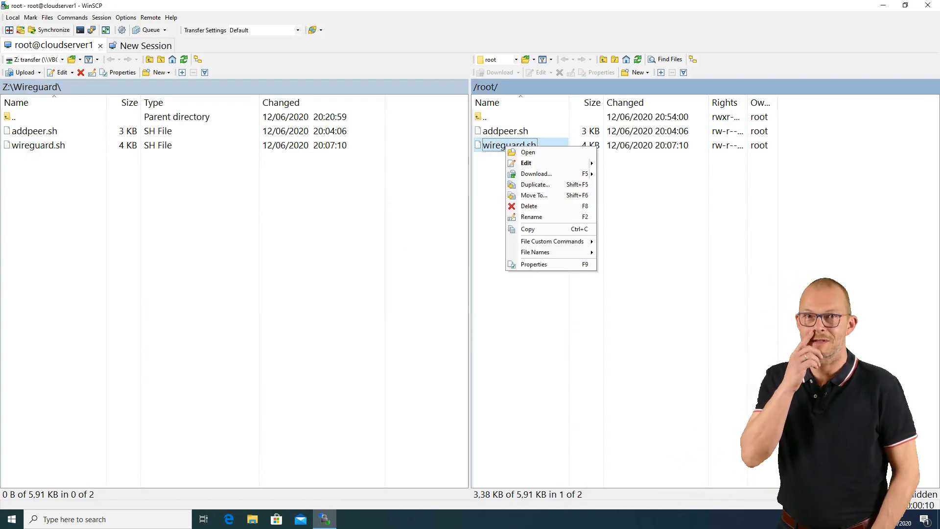
pyautogui.press('Up')
pyautogui.press('Return')
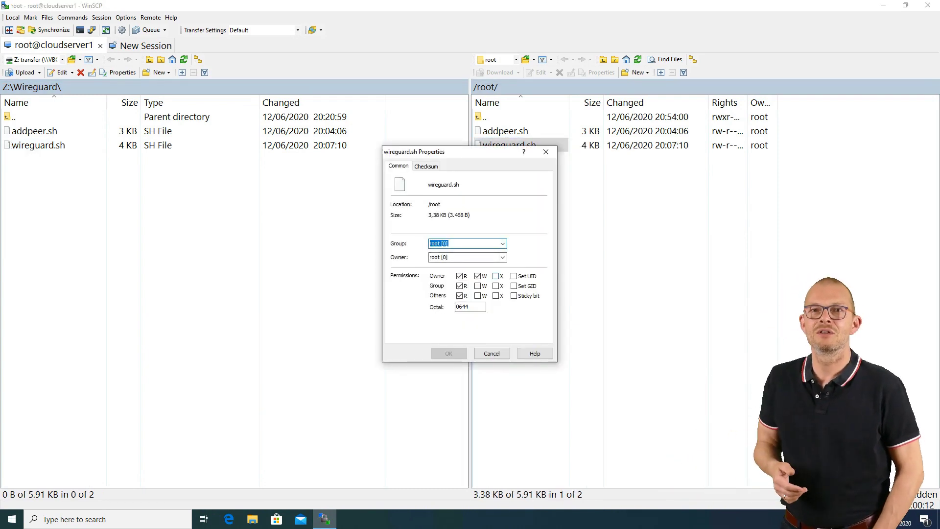
pyautogui.press('Return')
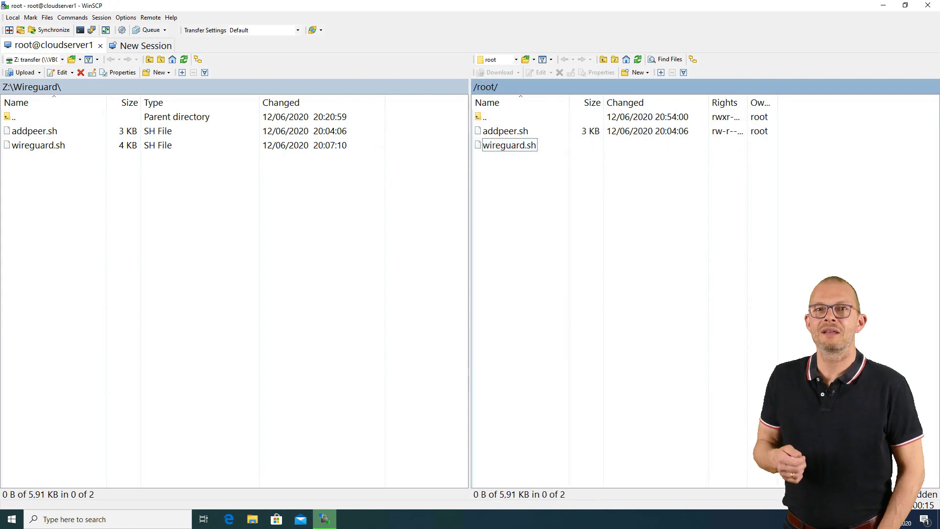
pyautogui.press('Up')
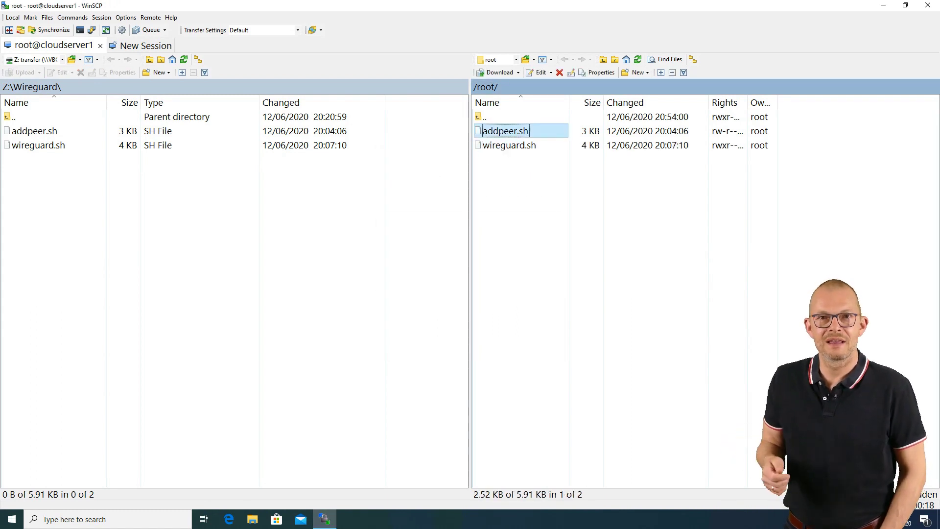
pyautogui.hotkey('shift', 'F10')
pyautogui.press('Up')
pyautogui.press('Return')
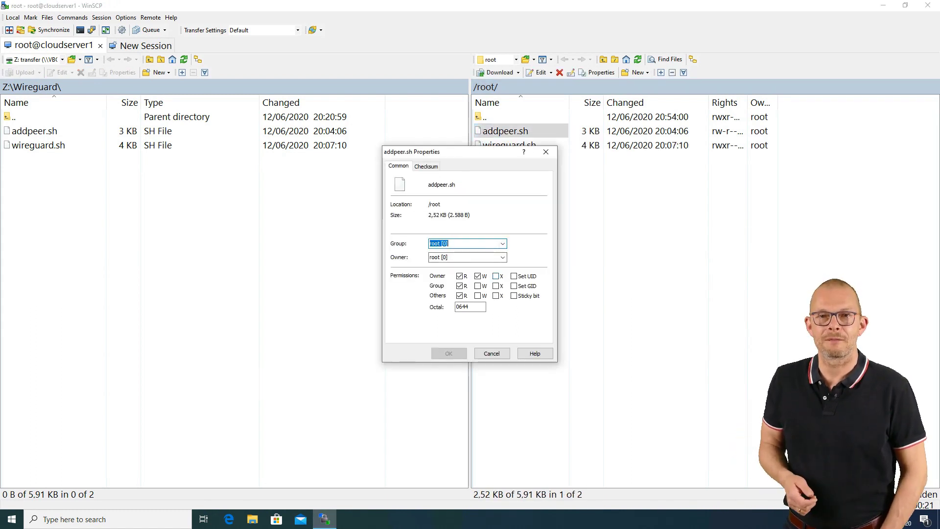
pyautogui.press('Return')
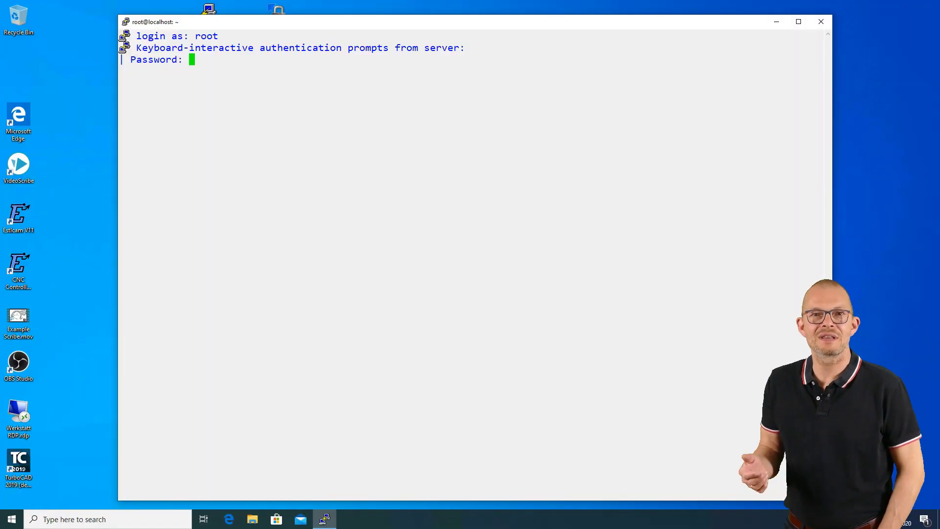
# Submit the root password at the PuTTY prompt and clear the terminal
pyautogui.press('Return')
pyautogui.write('clear')
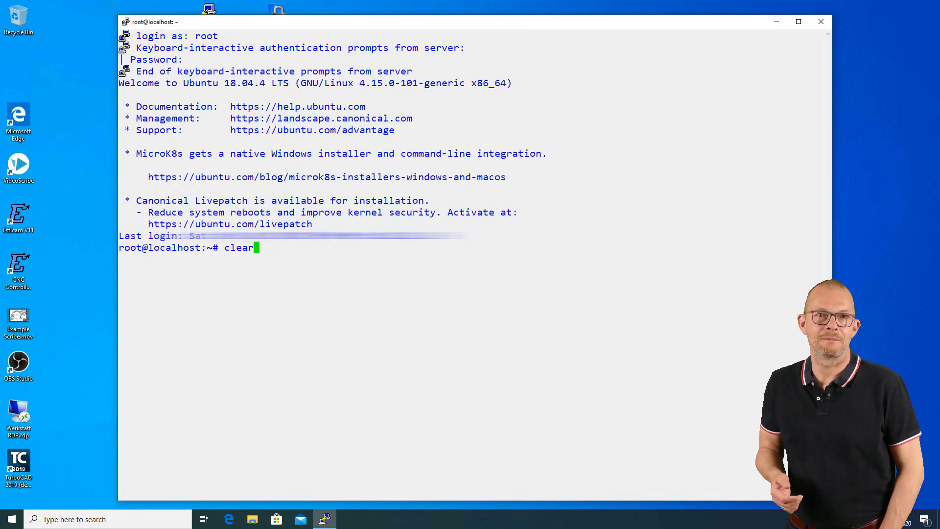
pyautogui.press('Return')
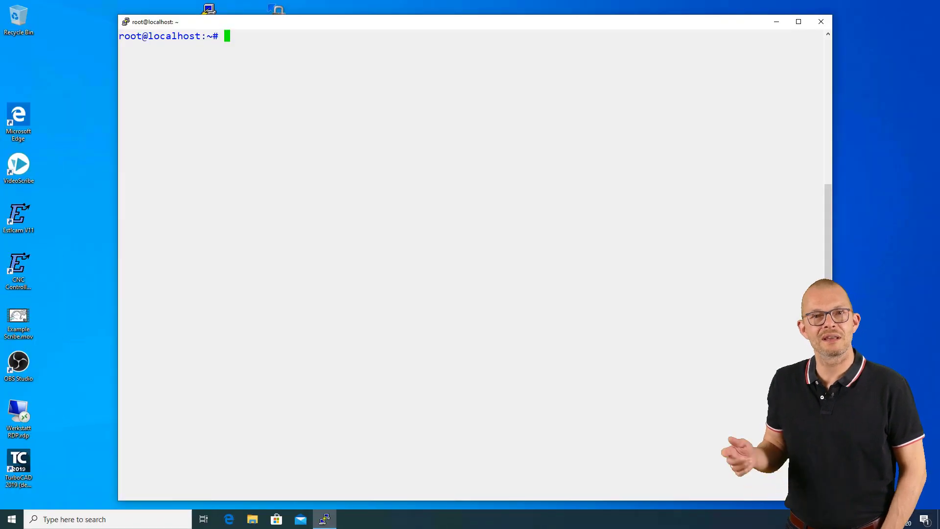
pyautogui.write('.')
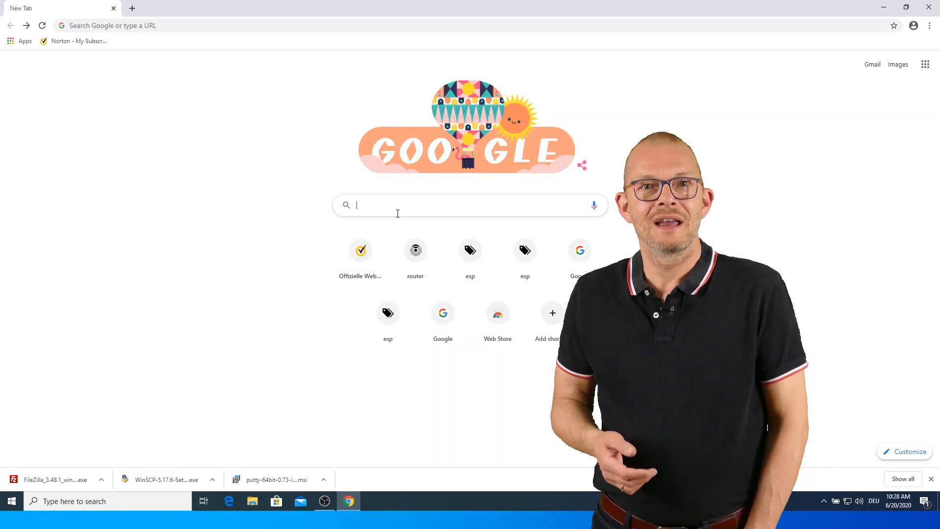
pyautogui.write('wireguard')
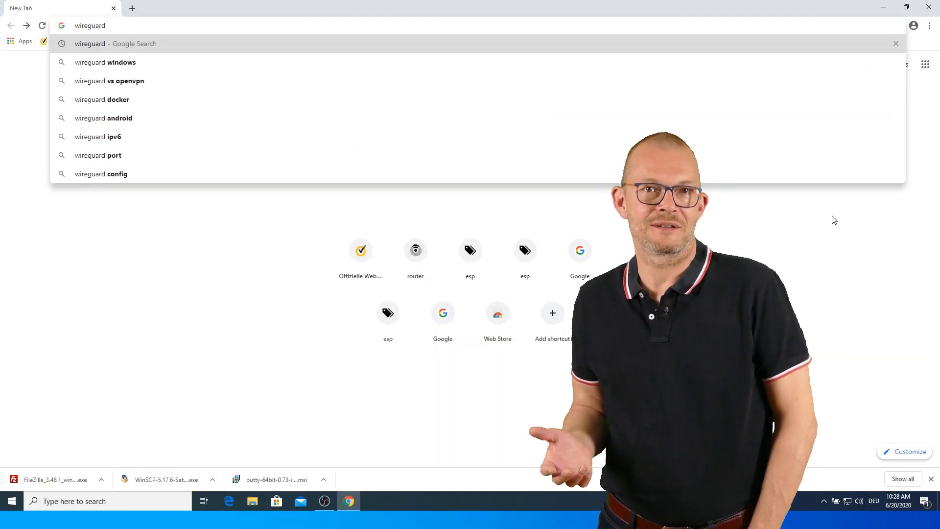
# Search Google for wireguard and open the wireguard.com site from the results
pyautogui.press('Return')
pyautogui.click(309, 306)
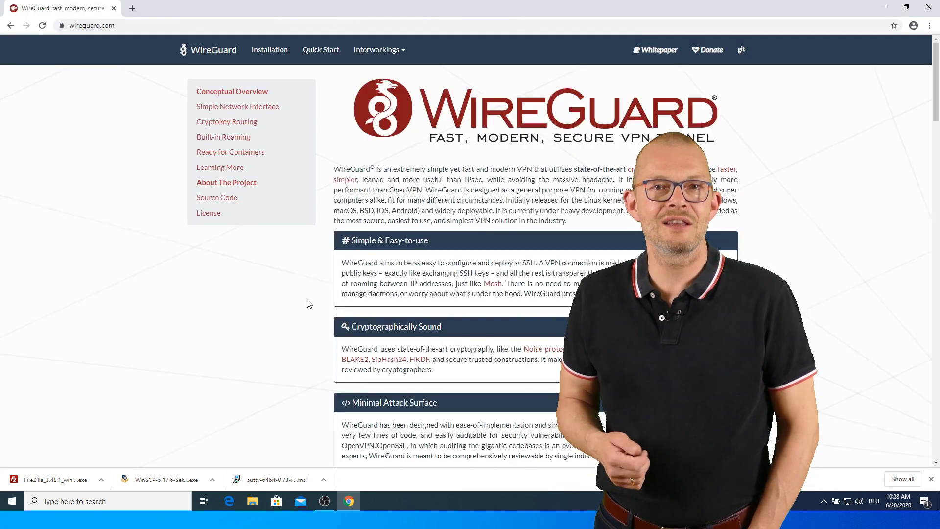
pyautogui.click(263, 50)
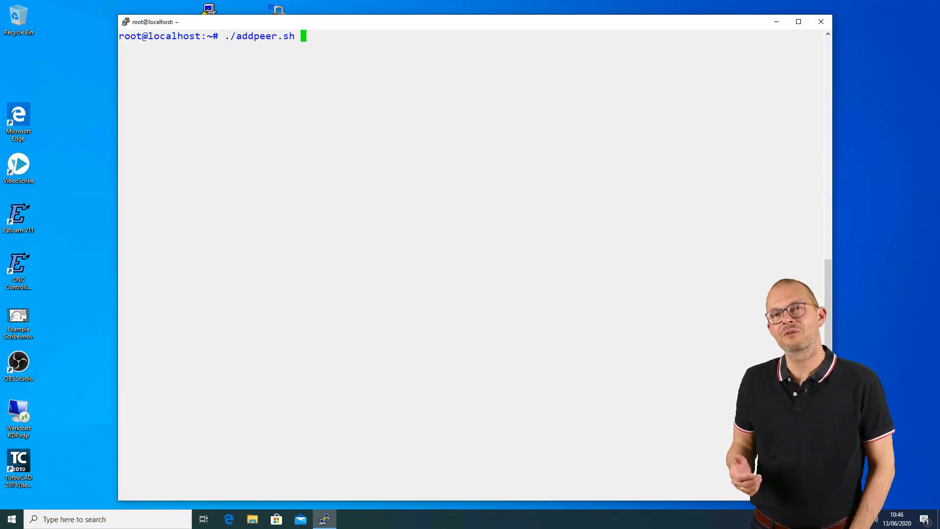
# Run ./addpeer.sh to generate a client config and QR code, then show hidden tray icons
pyautogui.press('Return')
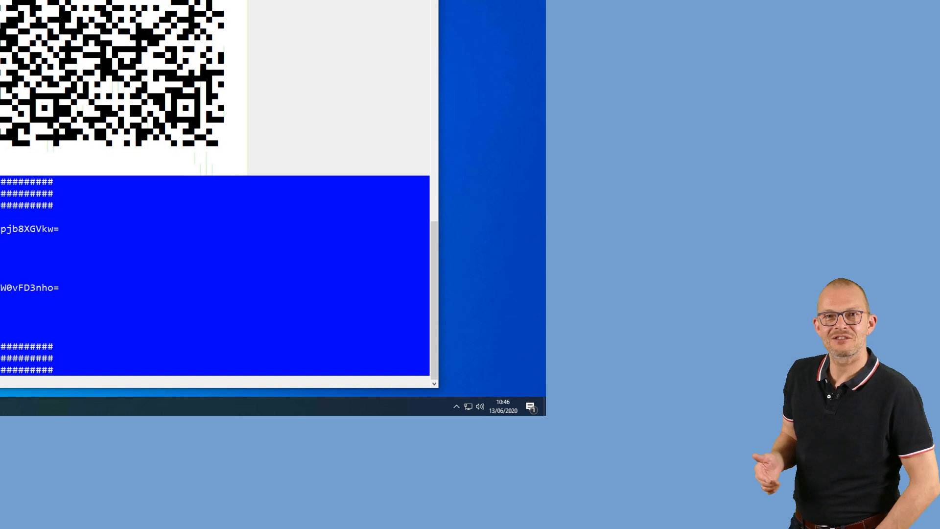
pyautogui.click(457, 406)
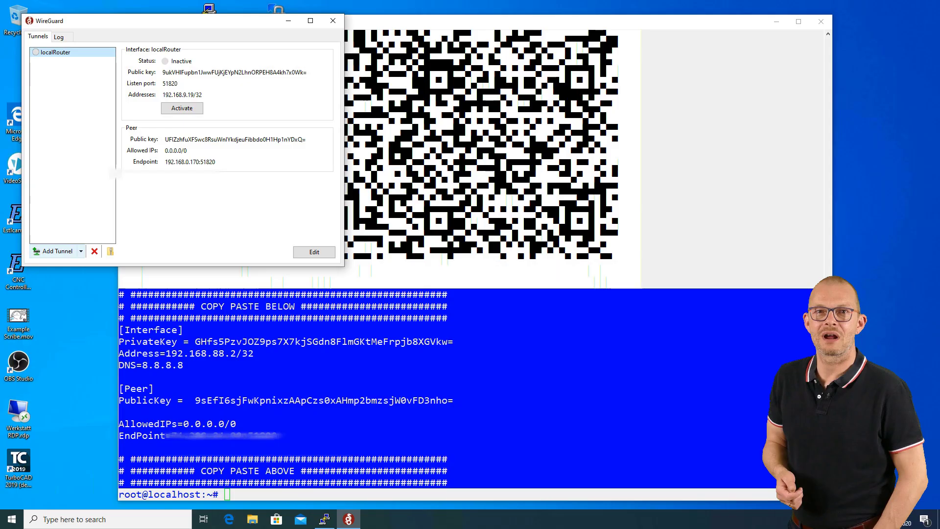
# Create an empty tunnel named USA from the pasted peer config, save it and activate it
pyautogui.click(81, 251)
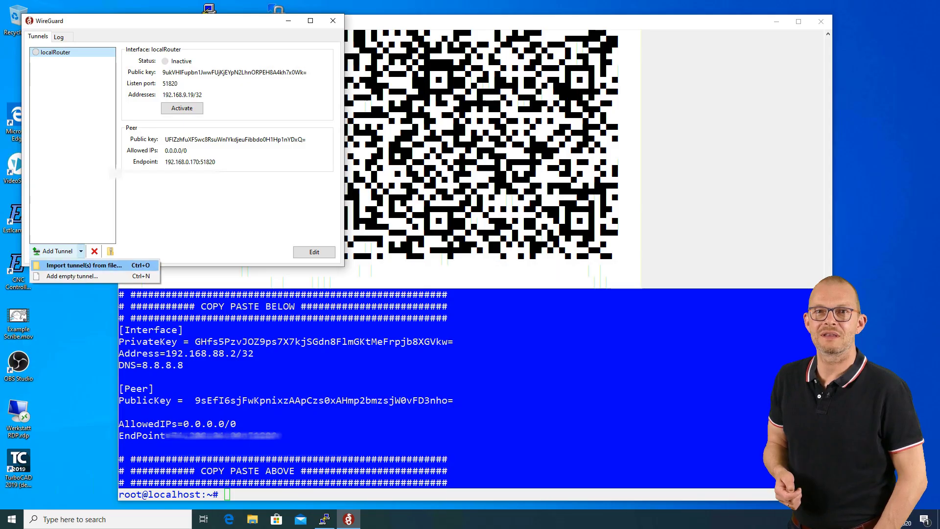
pyautogui.click(70, 276)
pyautogui.press('Tab')
pyautogui.hotkey('ctrl', 'a')
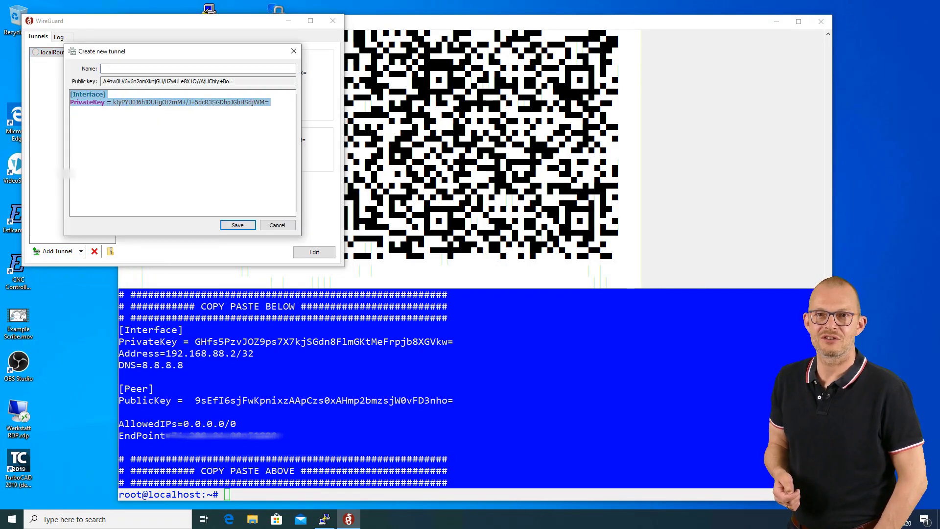
pyautogui.hotkey('ctrl', 'v')
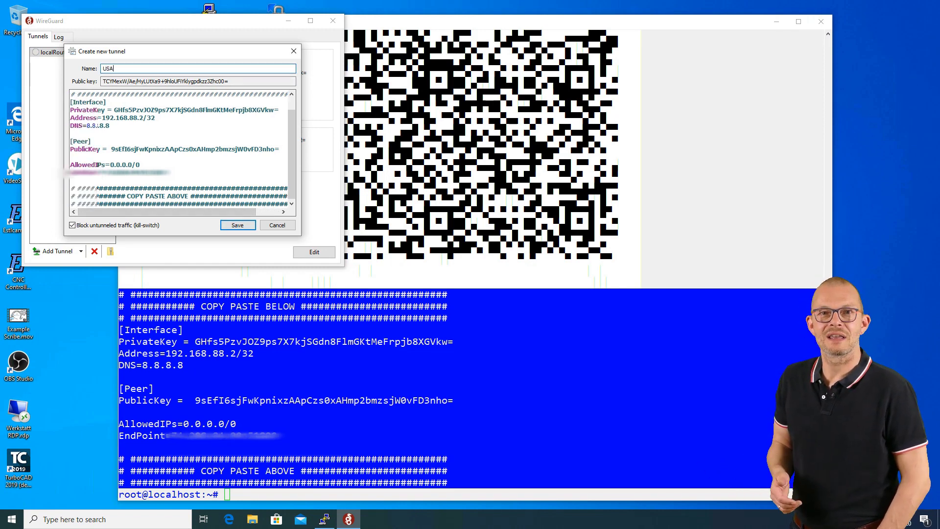
pyautogui.press('Return')
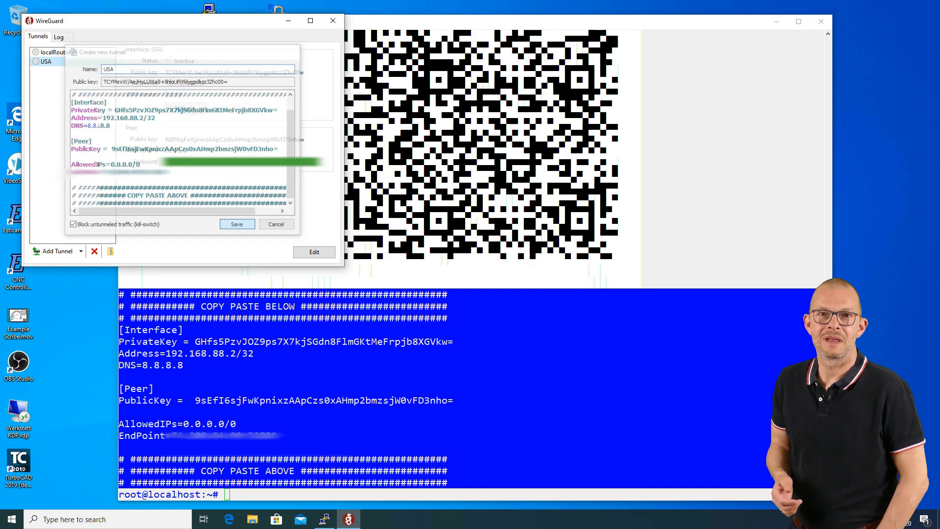
pyautogui.press('Return')
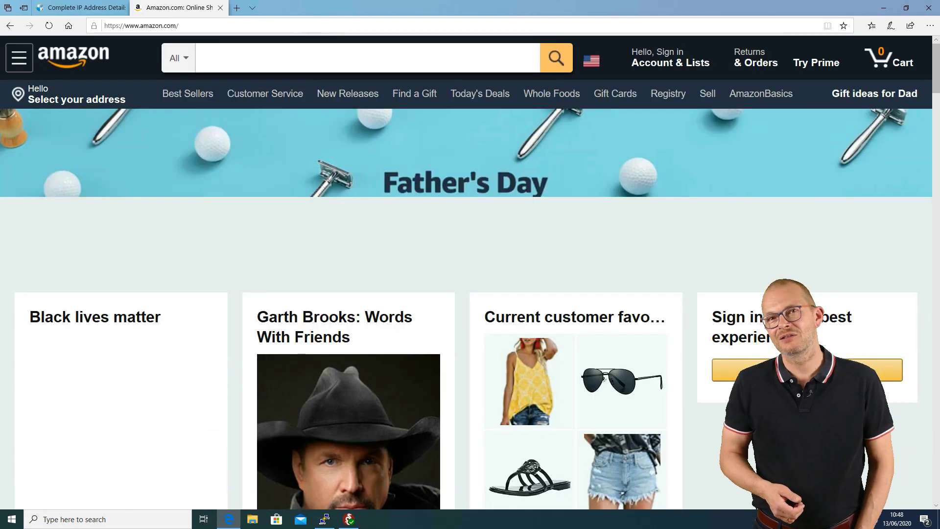
pyautogui.write('Wemos')
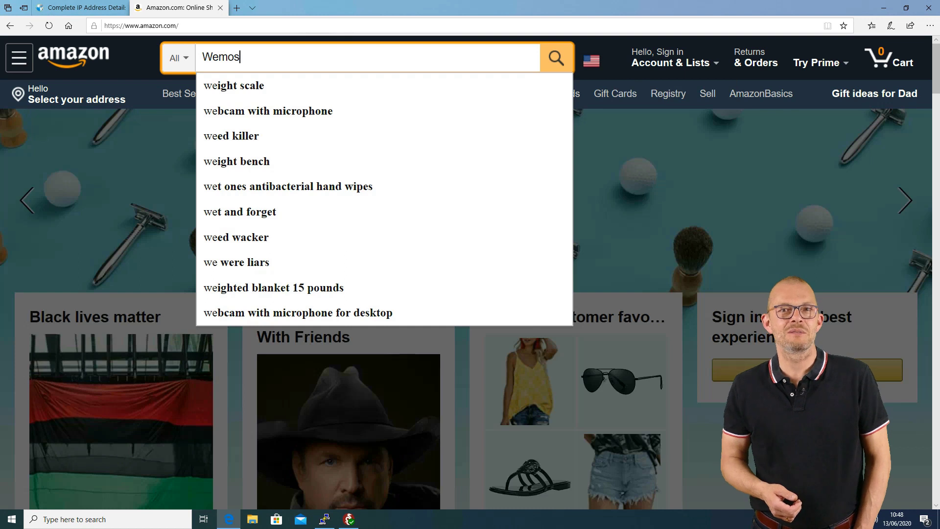
pyautogui.write(' D1')
# Search Amazon for 'Wemos D1' boards
pyautogui.press('Return')
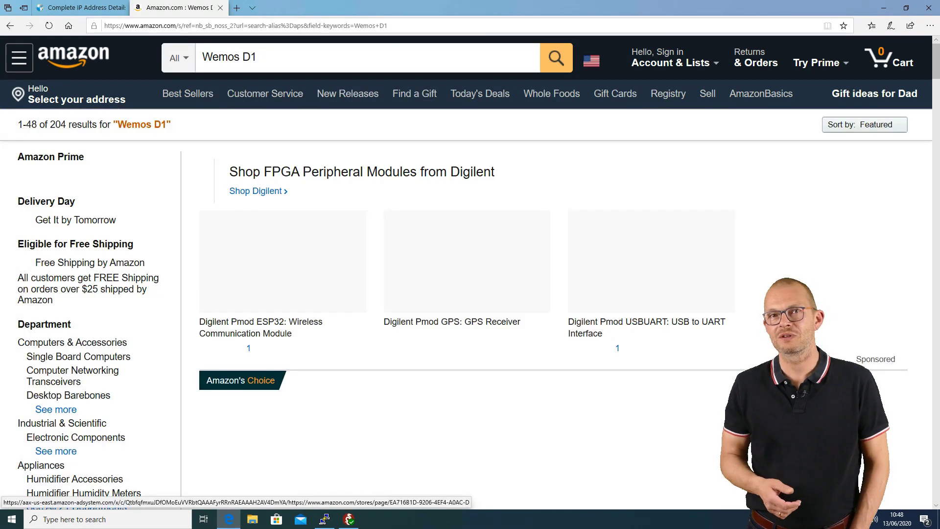
pyautogui.scroll(-1, 639, 331)
pyautogui.scroll(-1, 639, 331)
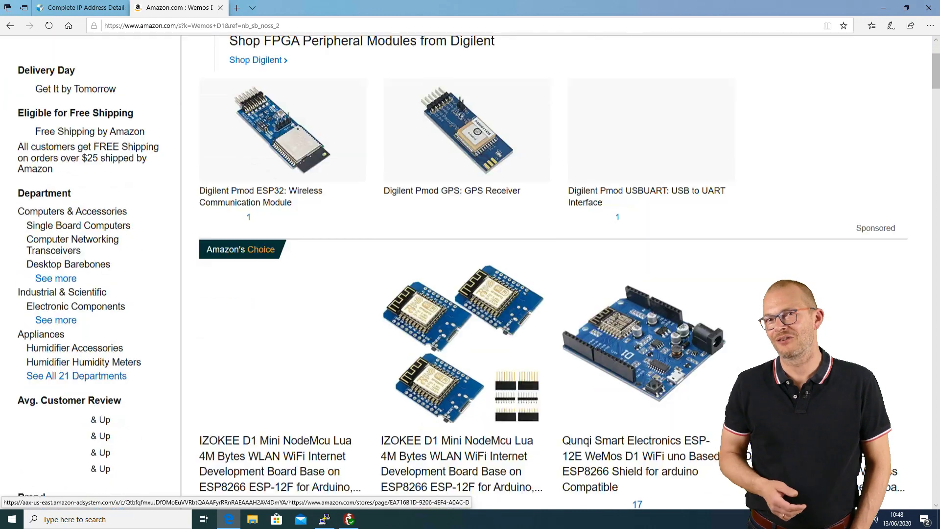
pyautogui.scroll(-5, 543, 294)
pyautogui.scroll(-1, 545, 294)
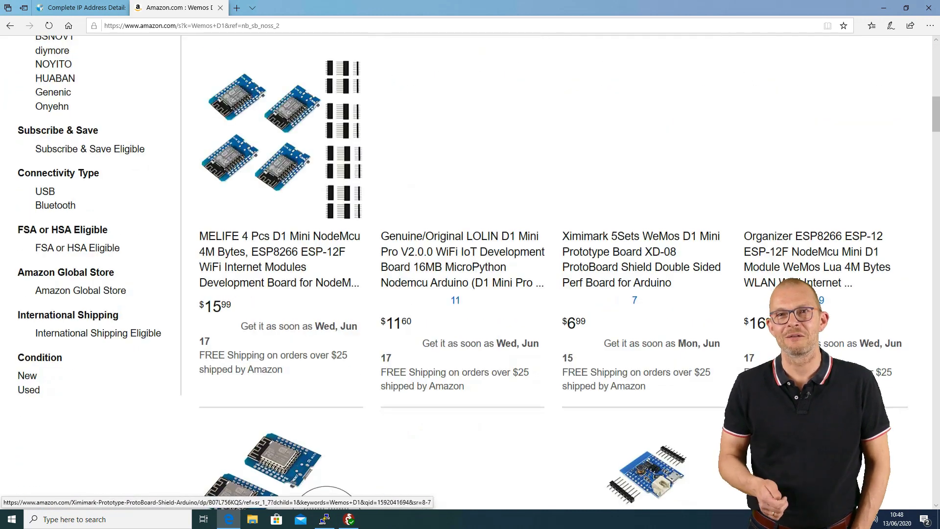
pyautogui.scroll(1, 544, 294)
pyautogui.scroll(3, 544, 293)
pyautogui.scroll(-1, 544, 295)
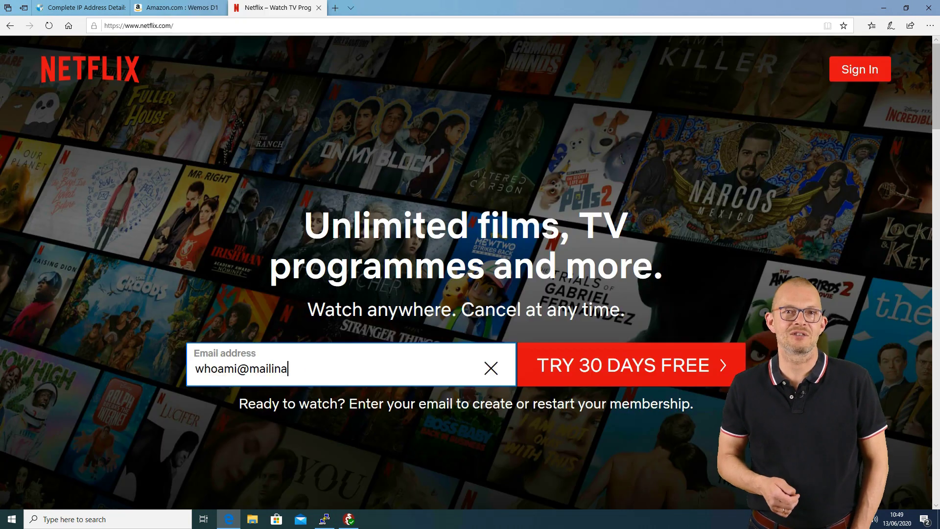
# Submit an email and password in Netflix's sign-up form to reach the plan comparison table
pyautogui.press('Return')
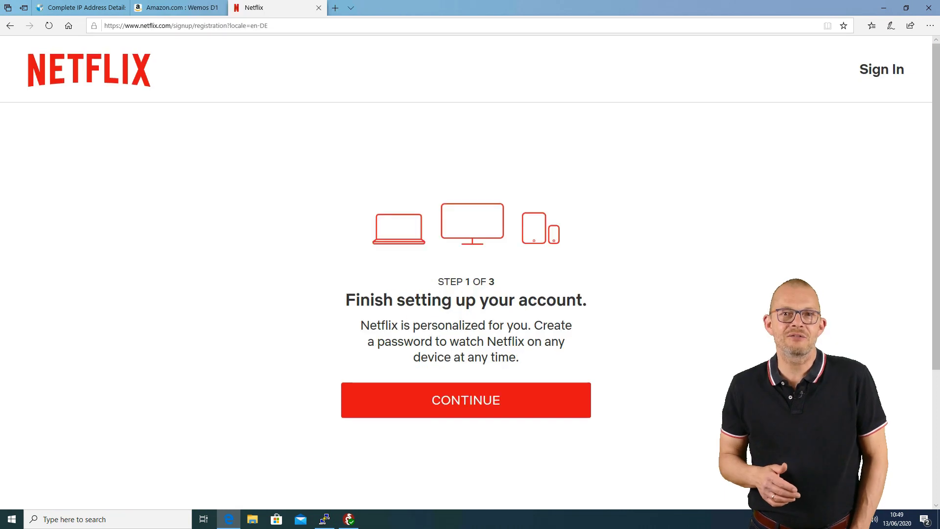
pyautogui.click(465, 400)
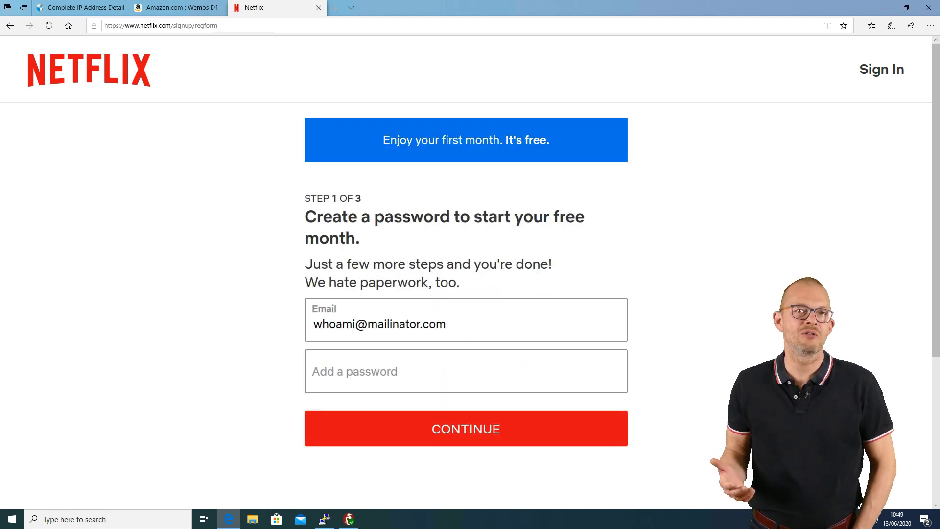
pyautogui.press('Return')
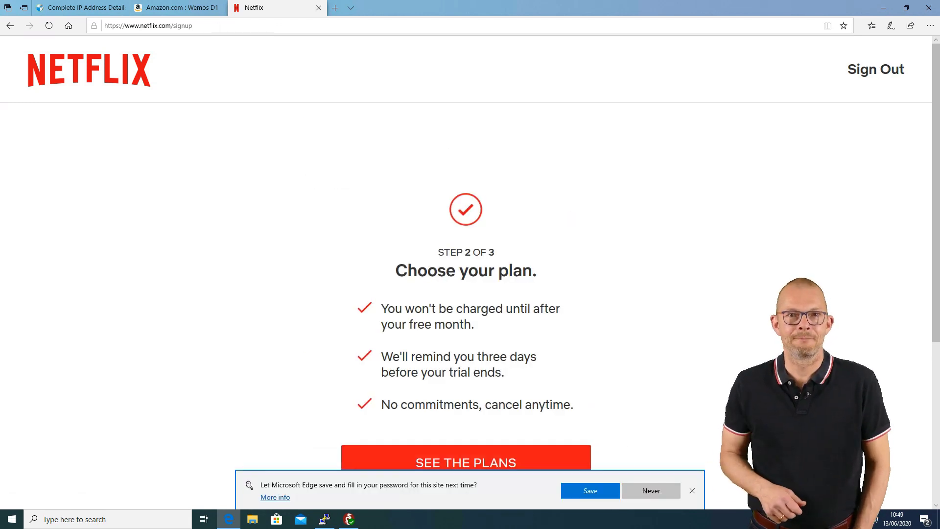
pyautogui.press('Return')
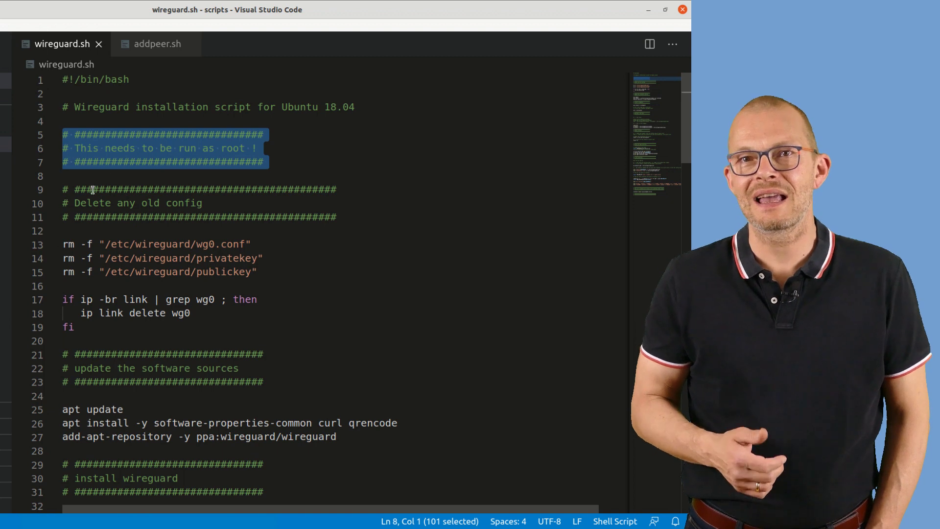
pyautogui.press('Escape')
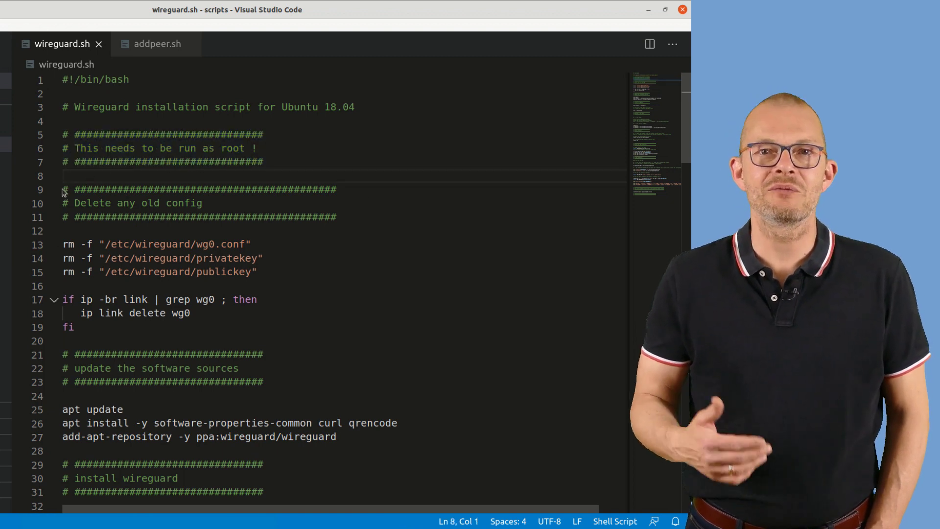
pyautogui.moveTo(63, 189); pyautogui.dragTo(340, 332)
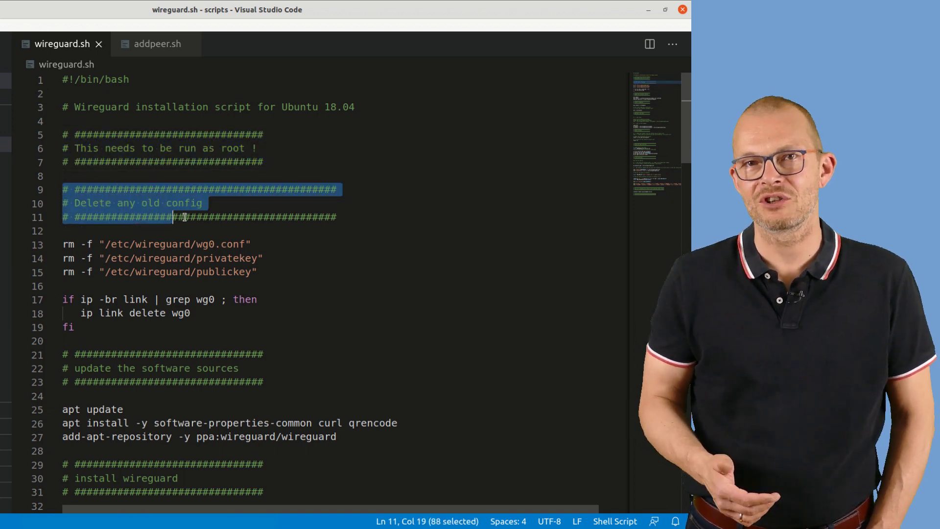
pyautogui.click(340, 332)
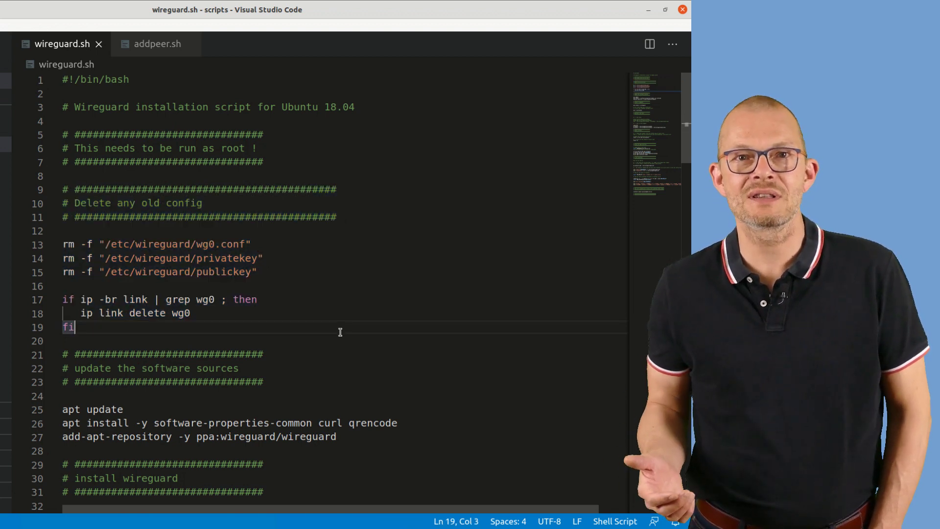
pyautogui.scroll(-1, 340, 332)
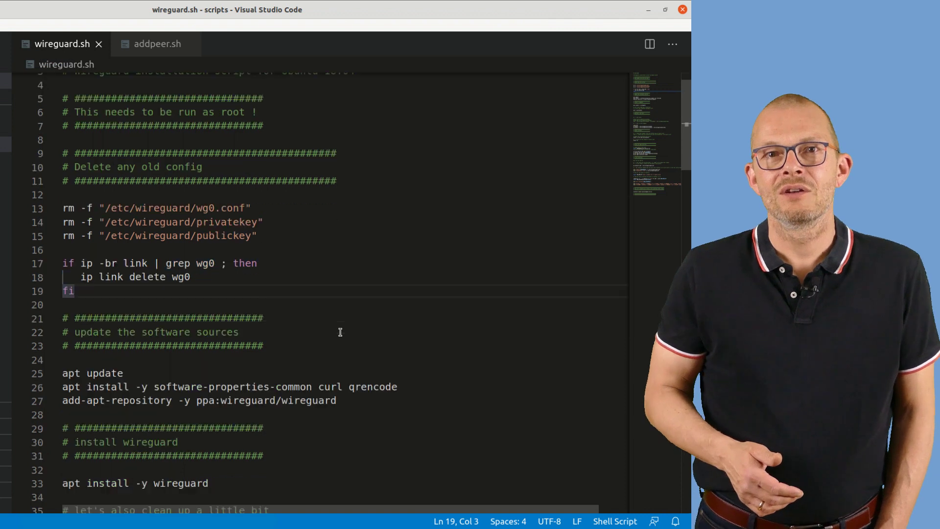
pyautogui.scroll(-1, 341, 332)
pyautogui.scroll(-1, 340, 332)
pyautogui.scroll(-1, 340, 332)
pyautogui.scroll(-1, 340, 332)
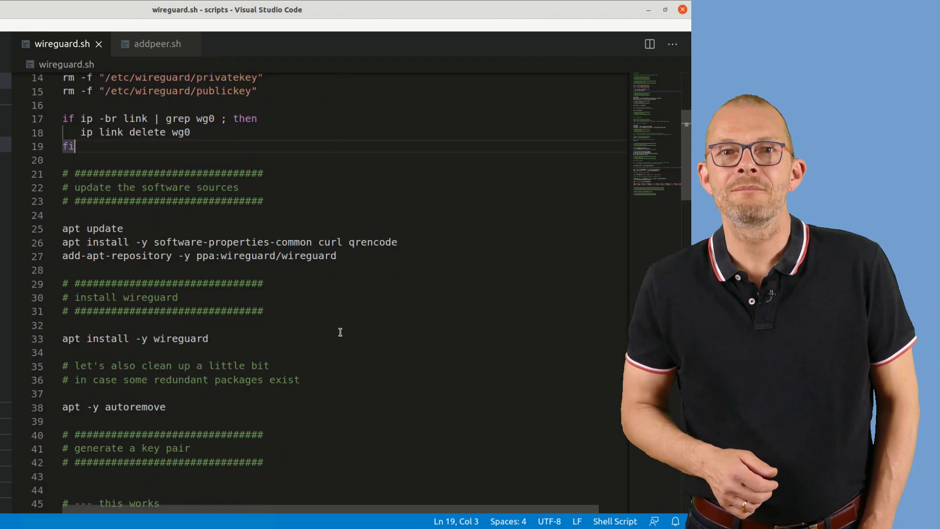
pyautogui.scroll(-1, 339, 333)
pyautogui.scroll(-1, 340, 332)
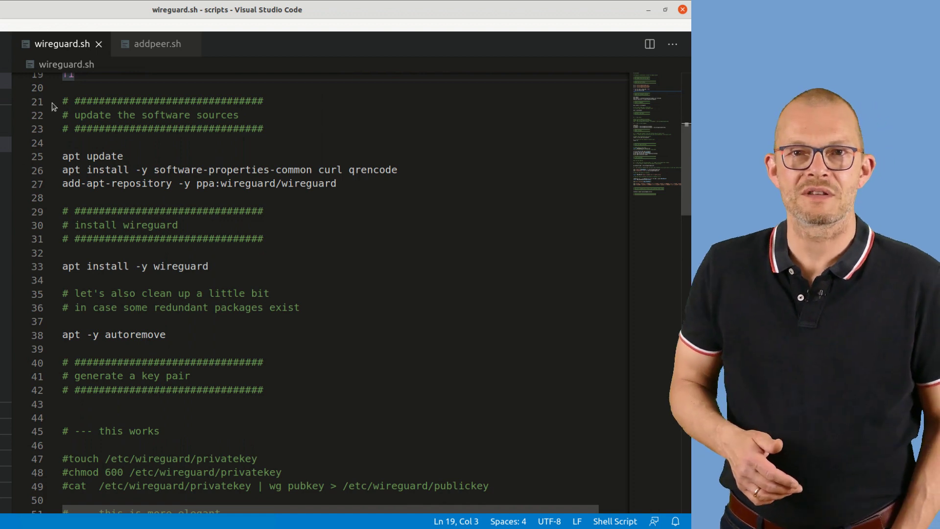
pyautogui.moveTo(63, 100); pyautogui.dragTo(402, 185)
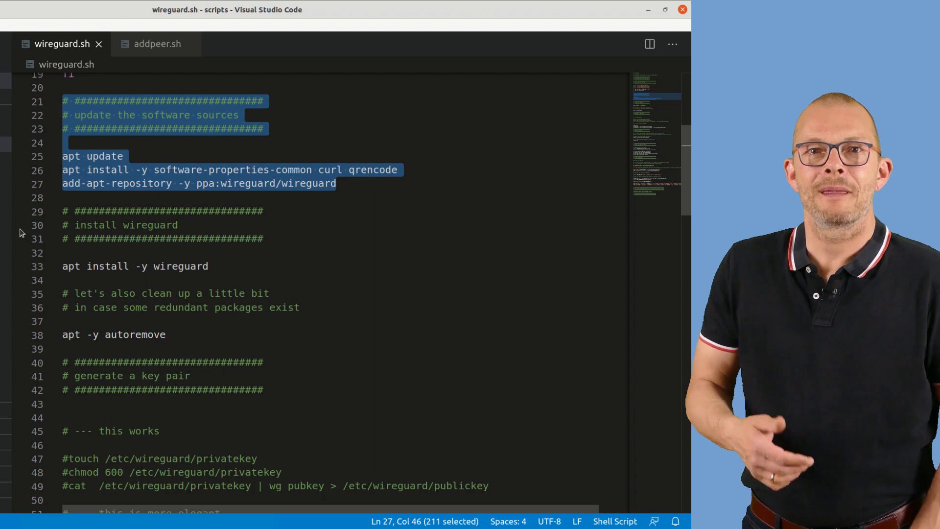
pyautogui.moveTo(62, 211)
pyautogui.mouseDown()
pyautogui.moveTo(292, 318)
pyautogui.moveTo(294, 340)
pyautogui.mouseUp()
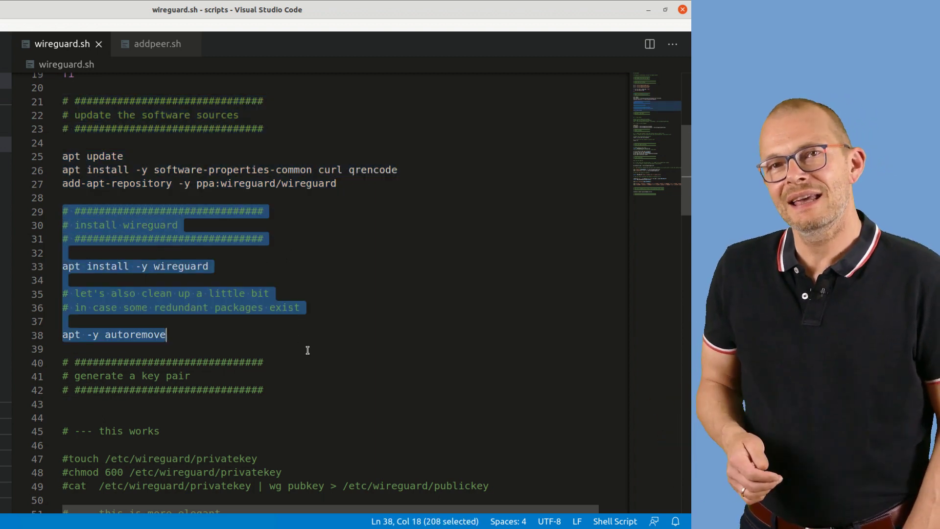
pyautogui.click(307, 349)
pyautogui.scroll(-2, 307, 350)
pyautogui.scroll(-2, 307, 349)
pyautogui.scroll(-2, 307, 349)
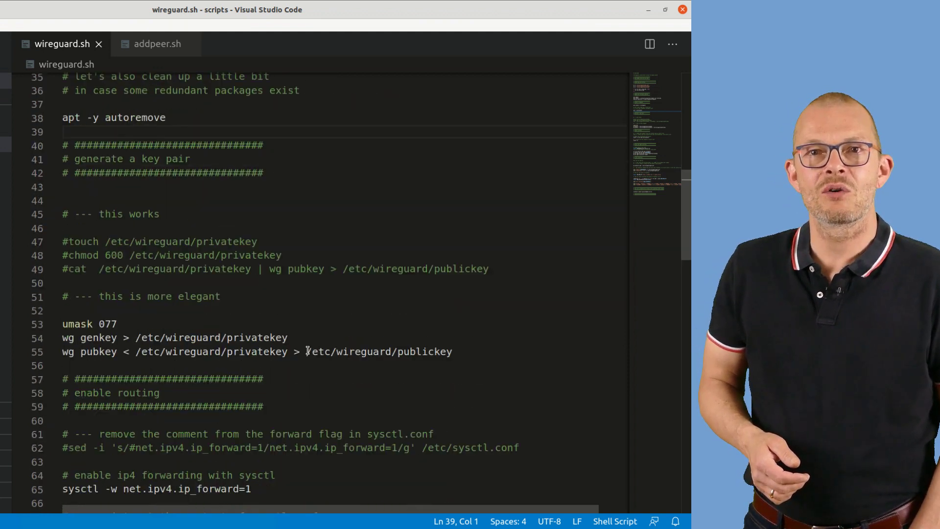
pyautogui.scroll(-2, 307, 350)
pyautogui.scroll(1, 308, 350)
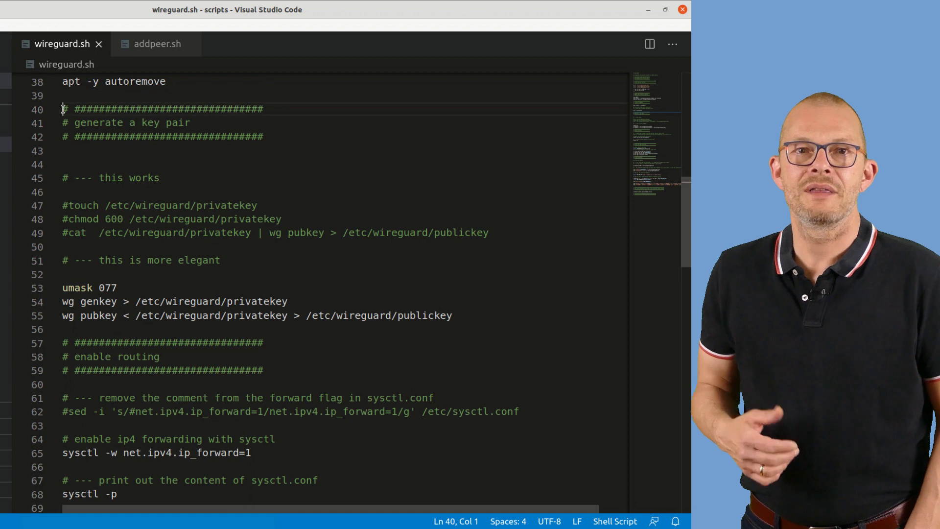
pyautogui.moveTo(63, 109); pyautogui.dragTo(324, 265)
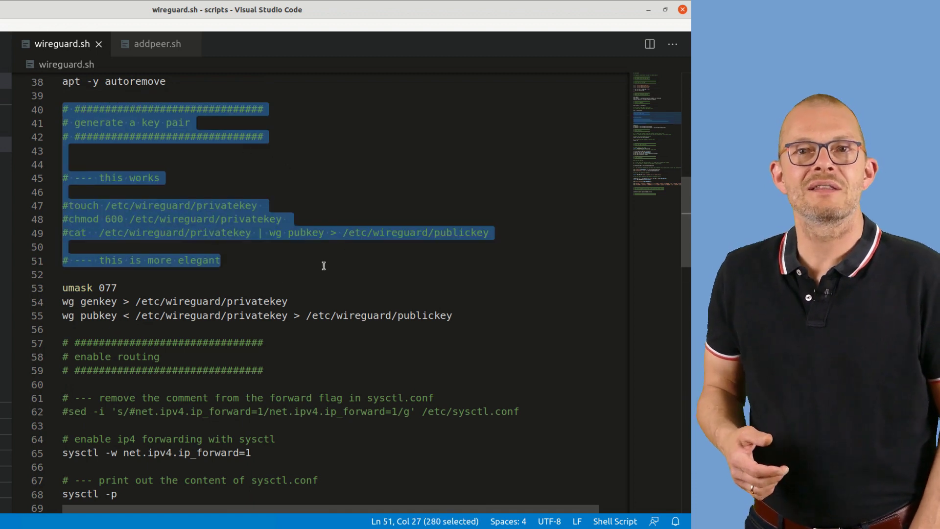
pyautogui.click(62, 288)
pyautogui.moveTo(103, 287); pyautogui.dragTo(132, 288)
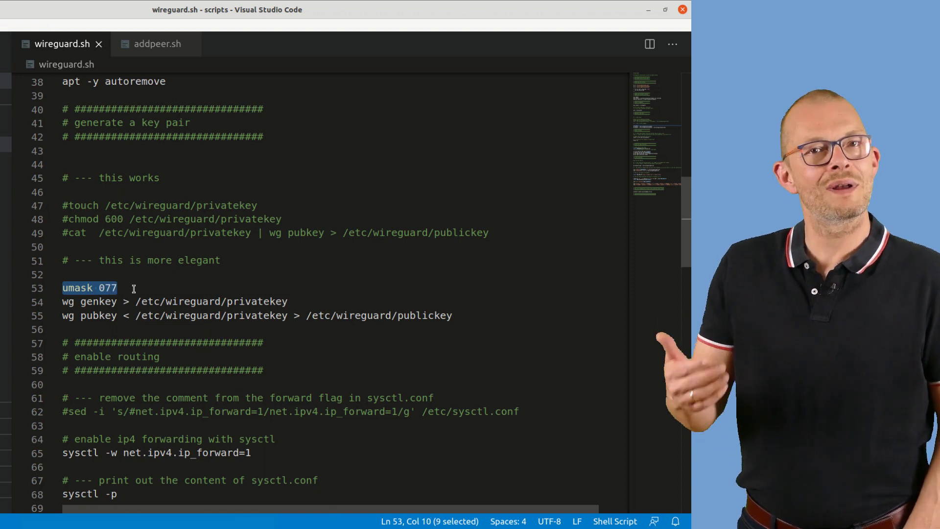
pyautogui.click(273, 346)
pyautogui.click(99, 301)
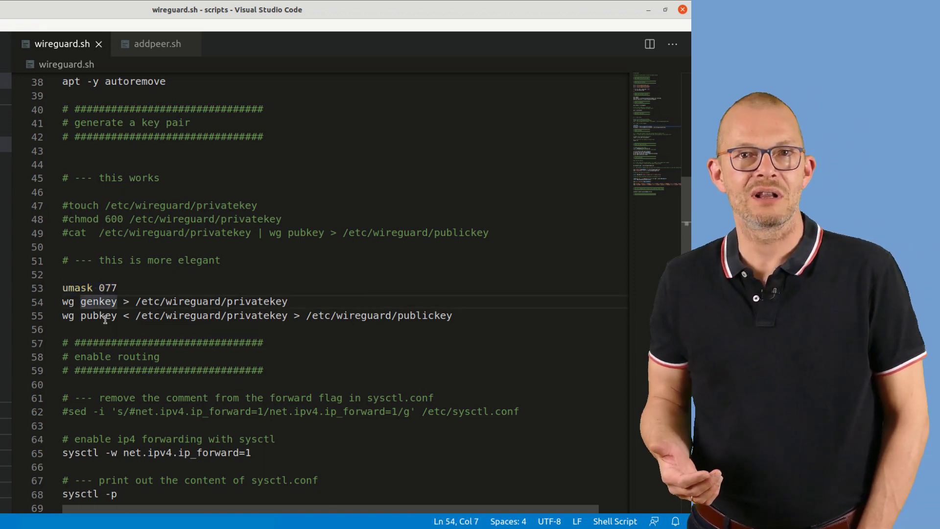
pyautogui.click(105, 316)
pyautogui.click(290, 355)
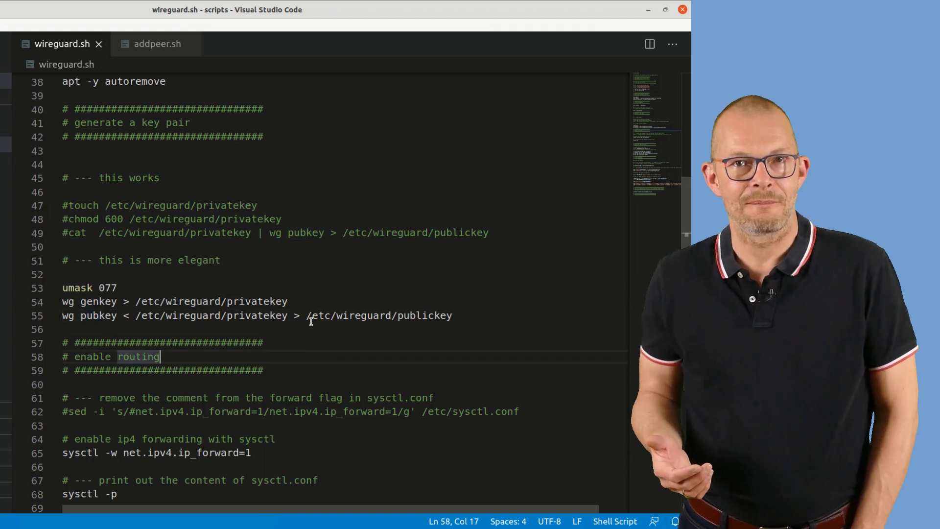
pyautogui.moveTo(313, 316); pyautogui.dragTo(445, 323)
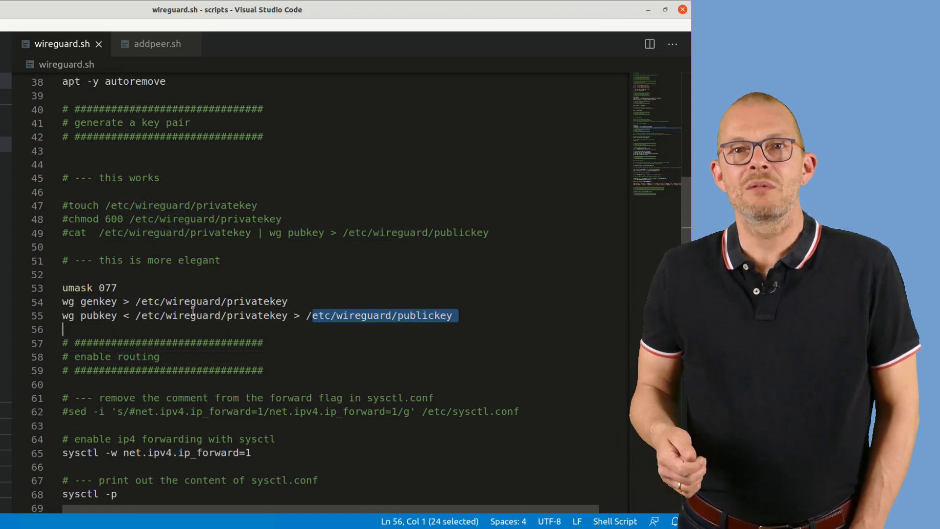
pyautogui.moveTo(136, 302); pyautogui.dragTo(252, 302)
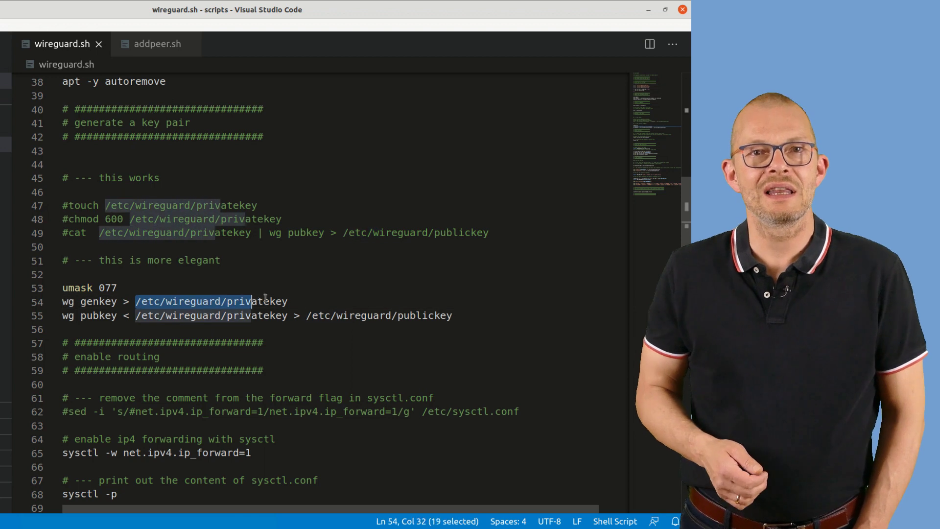
pyautogui.click(300, 336)
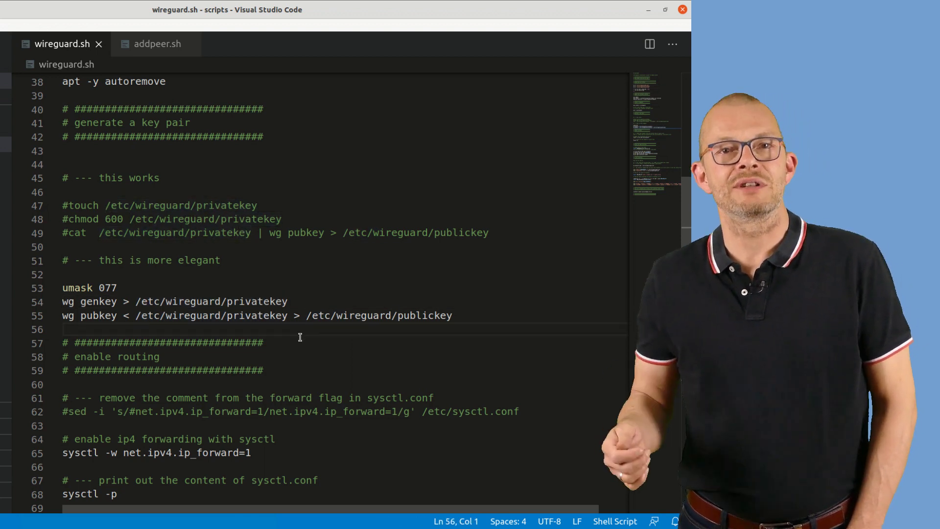
pyautogui.scroll(-3, 300, 337)
pyautogui.scroll(-1, 300, 336)
pyautogui.scroll(-1, 301, 336)
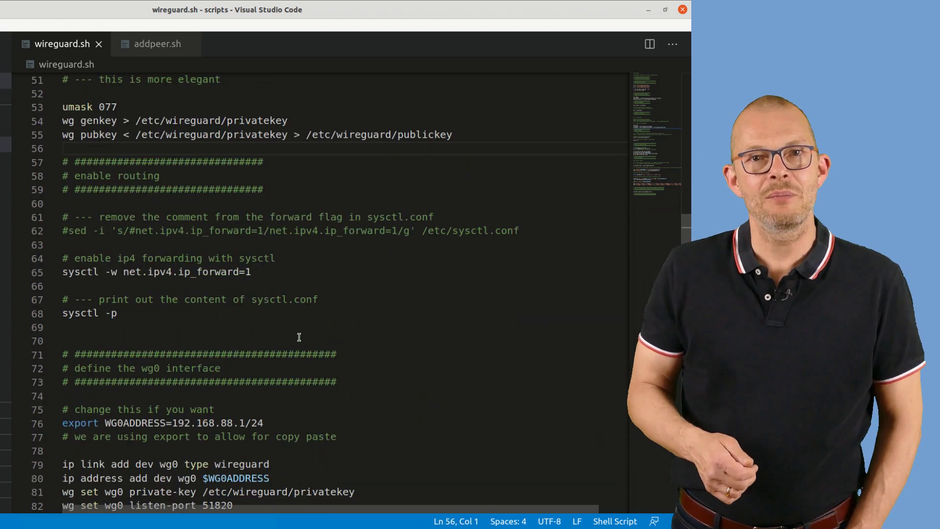
pyautogui.scroll(-1, 299, 338)
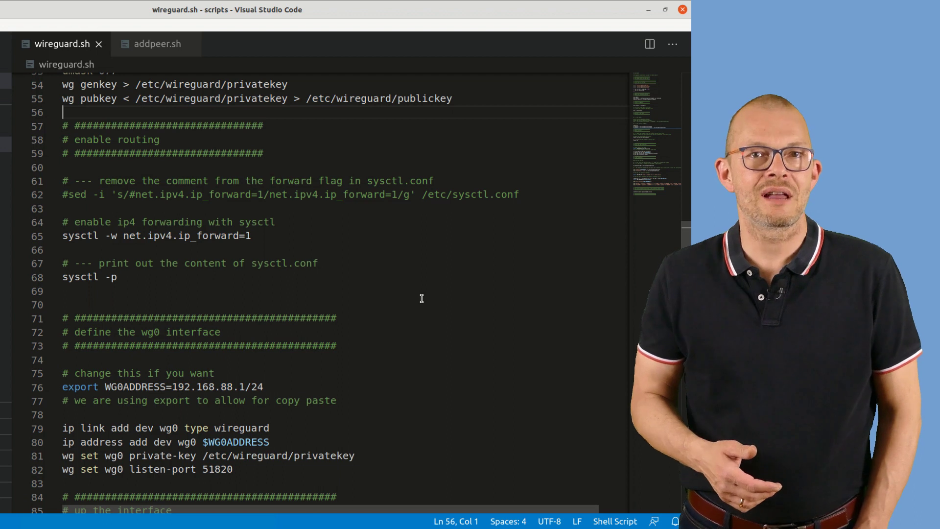
pyautogui.scroll(-1, 421, 298)
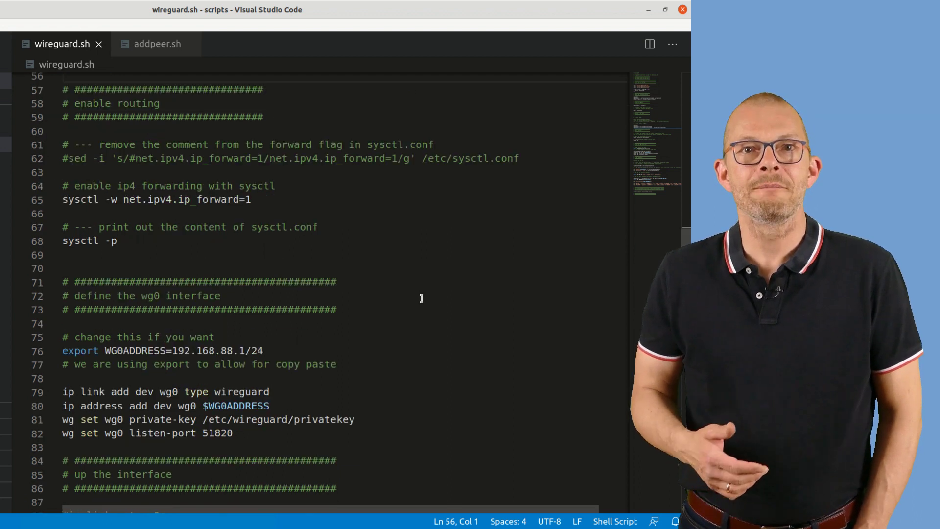
pyautogui.scroll(-2, 421, 298)
pyautogui.scroll(-2, 421, 298)
pyautogui.scroll(-1, 421, 299)
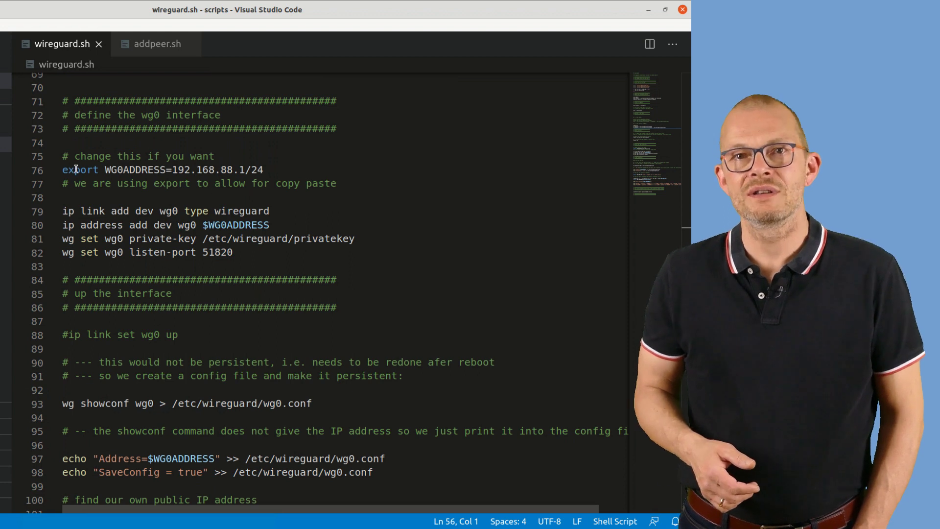
pyautogui.moveTo(63, 170); pyautogui.dragTo(149, 183)
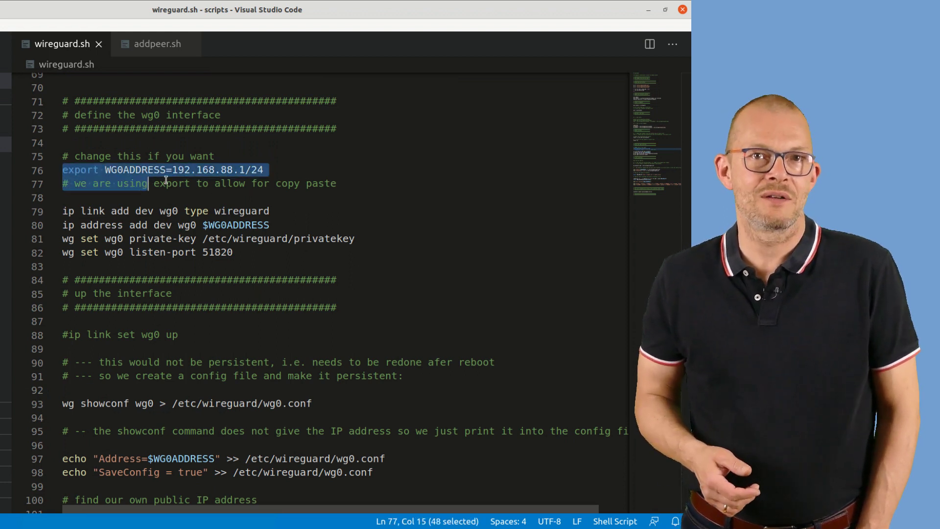
pyautogui.moveTo(250, 177); pyautogui.dragTo(263, 169)
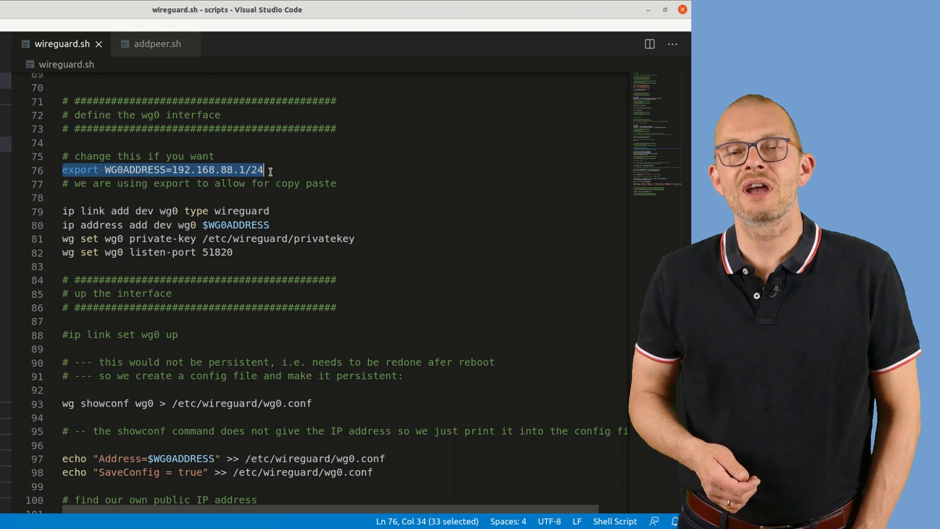
pyautogui.click(365, 217)
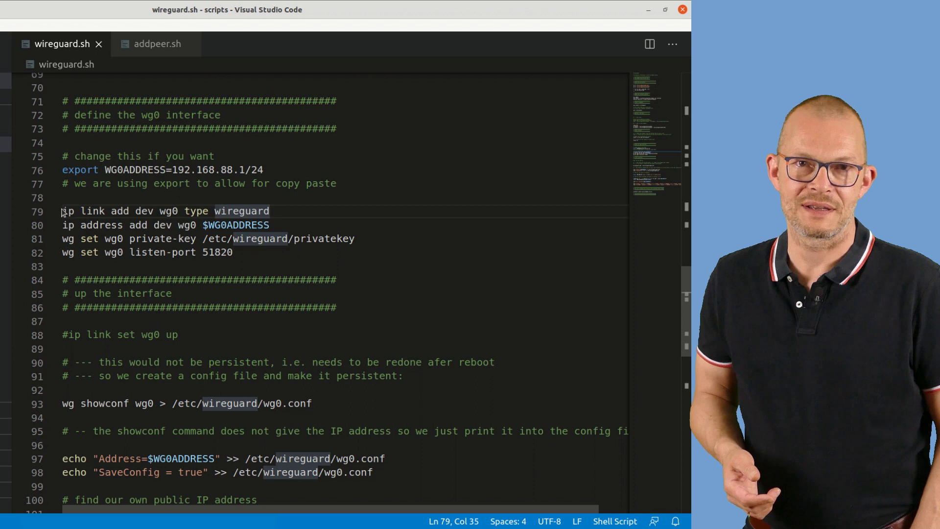
pyautogui.moveTo(243, 254)
pyautogui.mouseDown()
pyautogui.moveTo(32, 220)
pyautogui.moveTo(46, 209)
pyautogui.mouseUp()
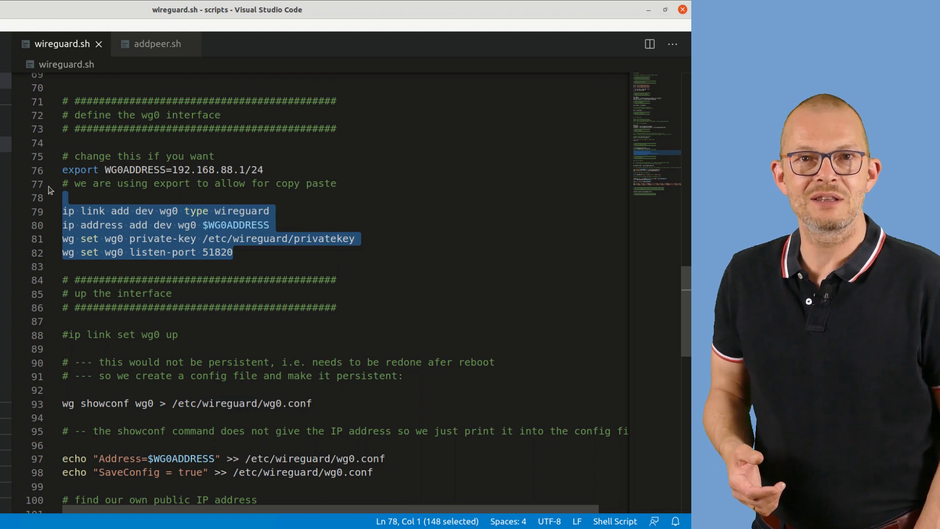
pyautogui.moveTo(50, 191); pyautogui.dragTo(53, 157)
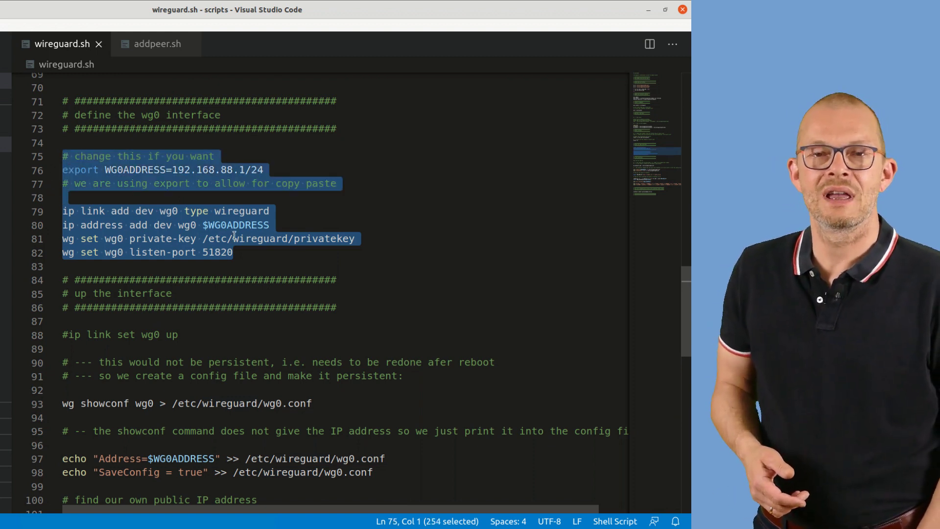
pyautogui.click(364, 280)
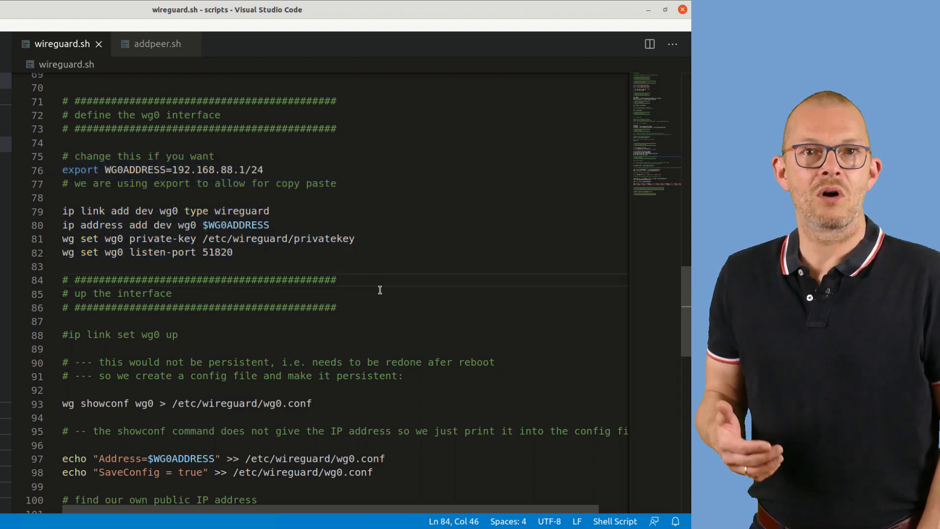
pyautogui.scroll(-1, 380, 290)
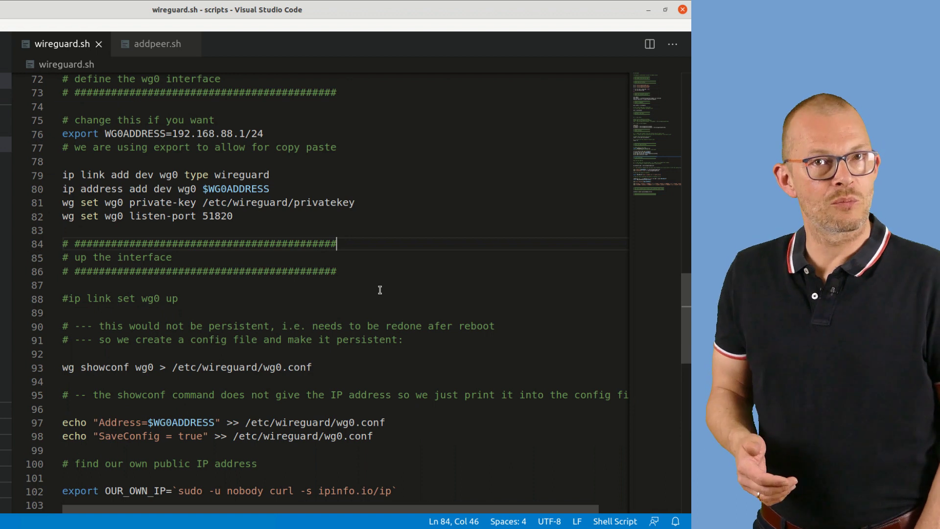
pyautogui.scroll(-1, 380, 290)
pyautogui.scroll(-1, 380, 289)
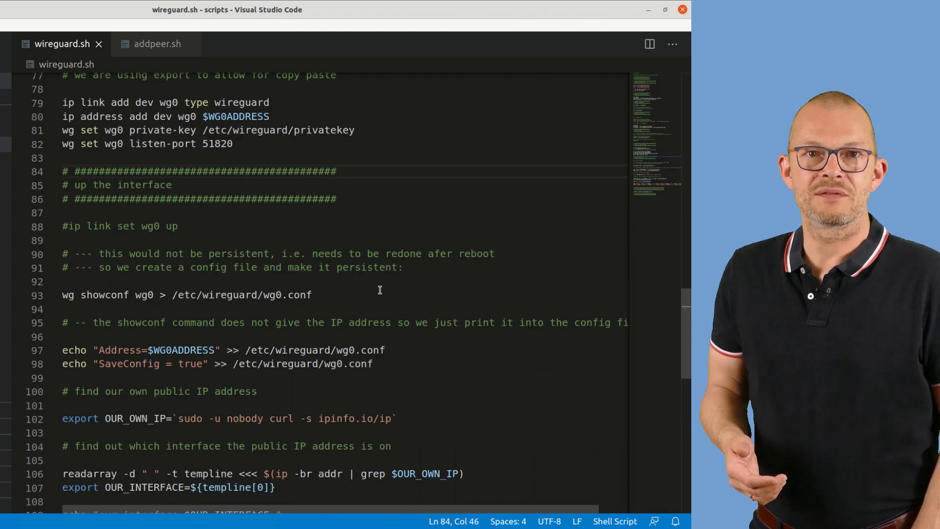
pyautogui.scroll(-1, 380, 289)
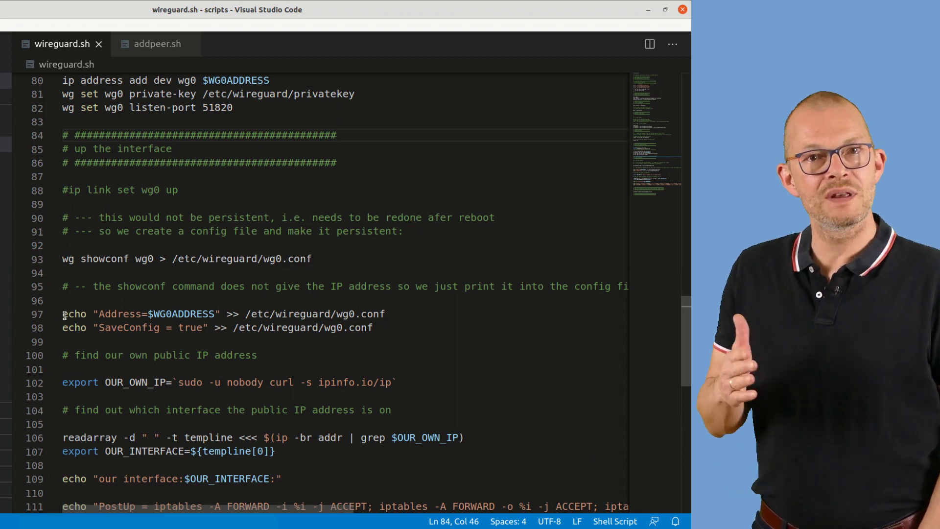
pyautogui.moveTo(63, 314); pyautogui.dragTo(415, 335)
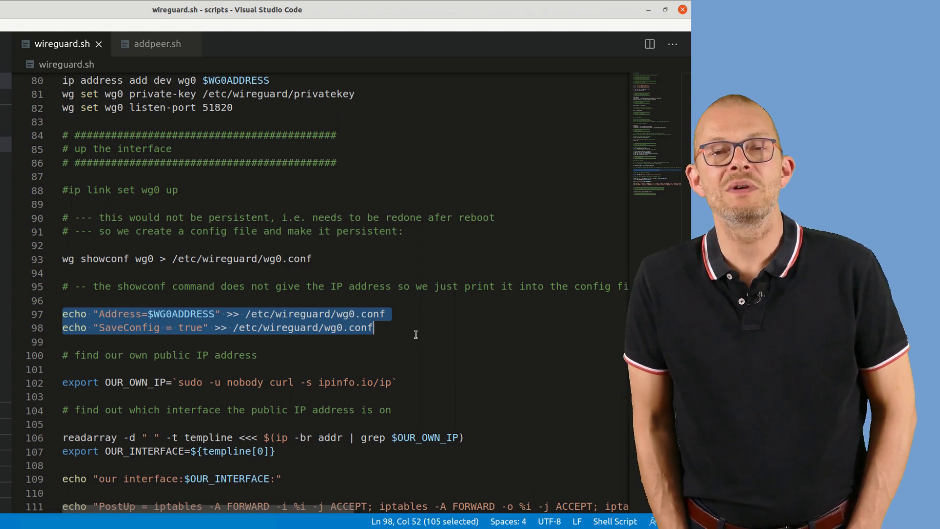
pyautogui.press('Down')
pyautogui.scroll(-1, 415, 335)
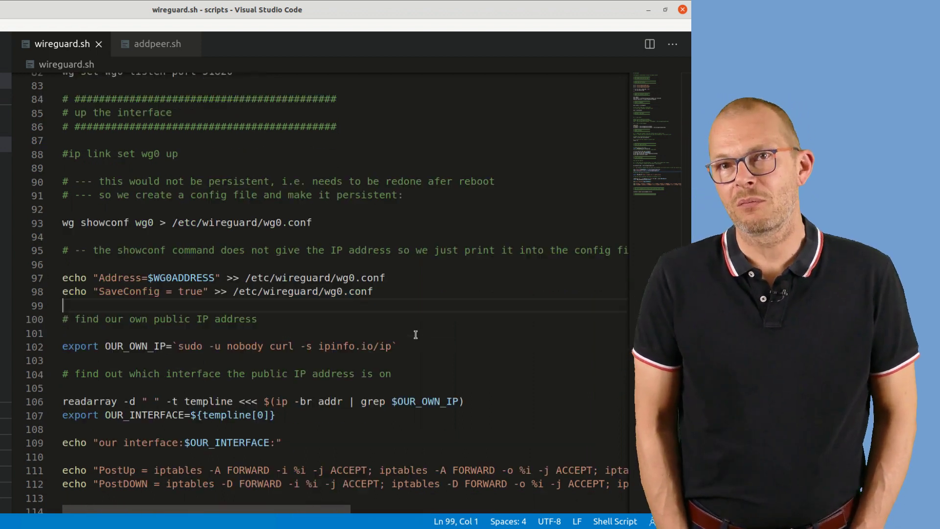
pyautogui.scroll(-1, 415, 335)
pyautogui.scroll(-1, 415, 335)
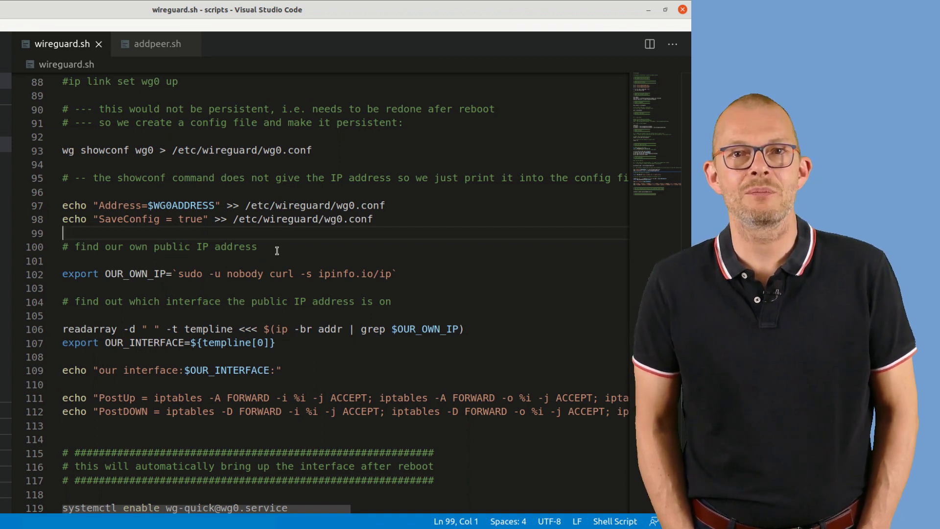
pyautogui.click(278, 247)
# Add comments after line 102 explaining why the public-IP curl command runs as nobody
pyautogui.press('Return')
pyautogui.write('# we get this info from')
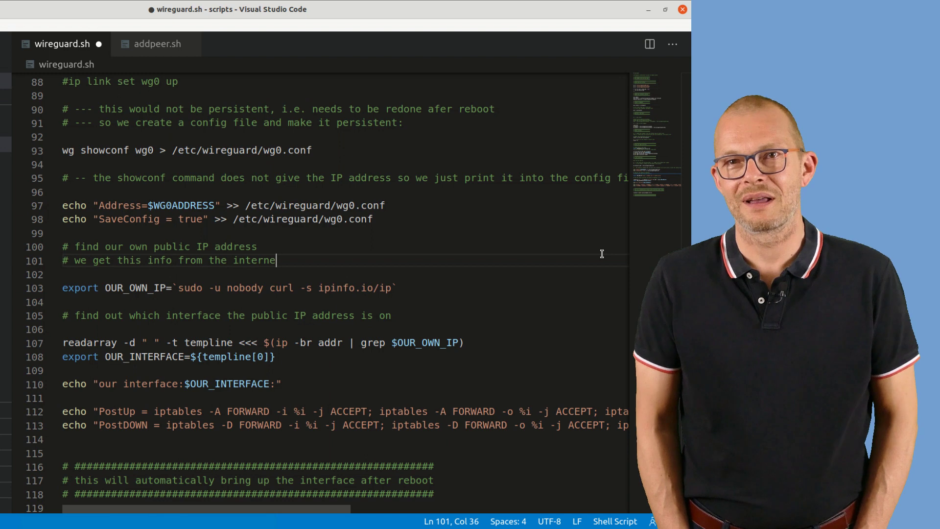
pyautogui.write('the interne')
pyautogui.press('Return')
pyautogui.write('# using curl with root')
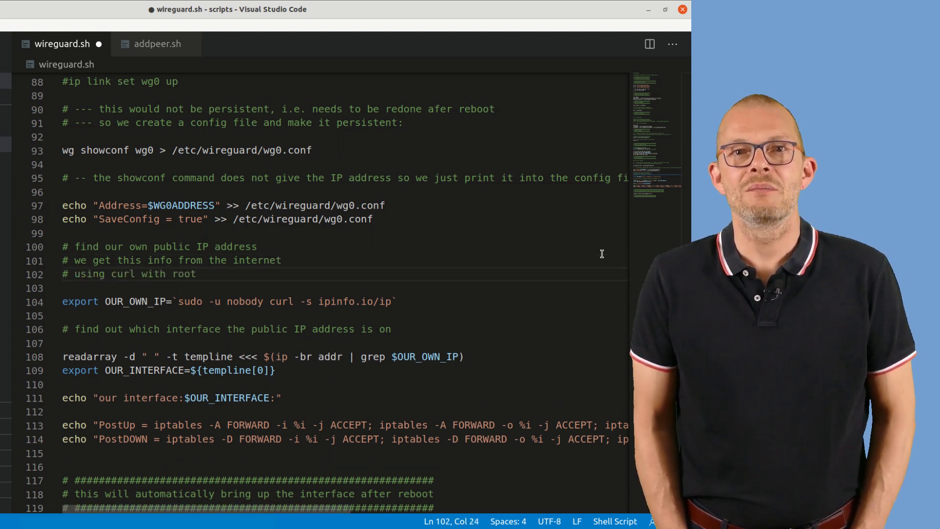
pyautogui.write('is d')
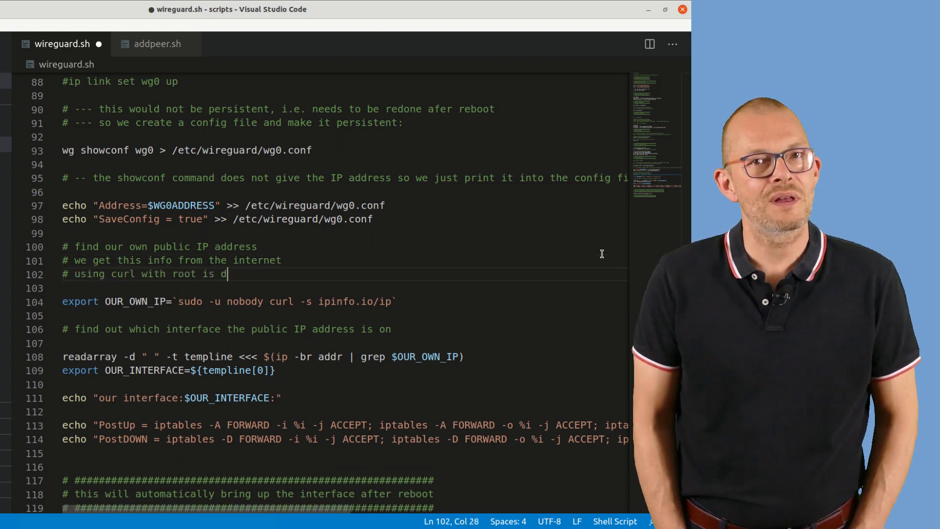
pyautogui.write('angerous, so we')
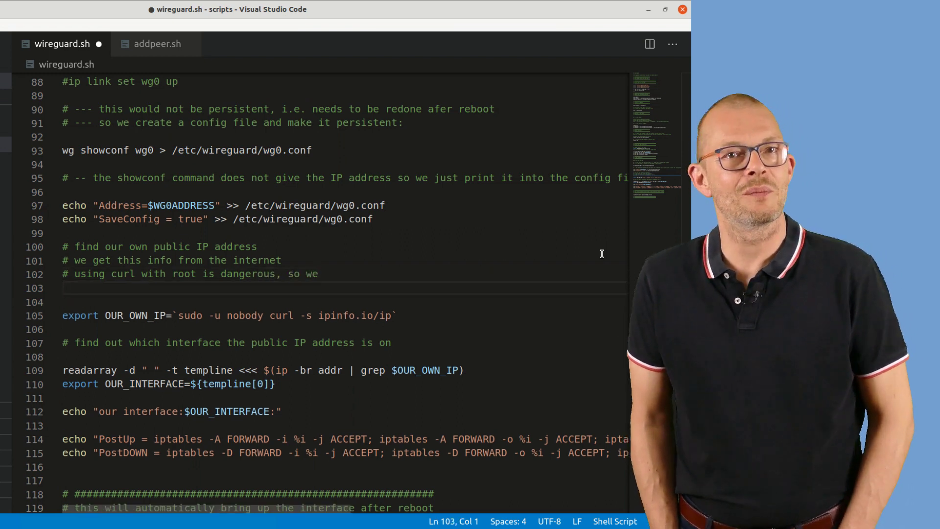
pyautogui.press('Return')
pyautogui.write('# run it as')
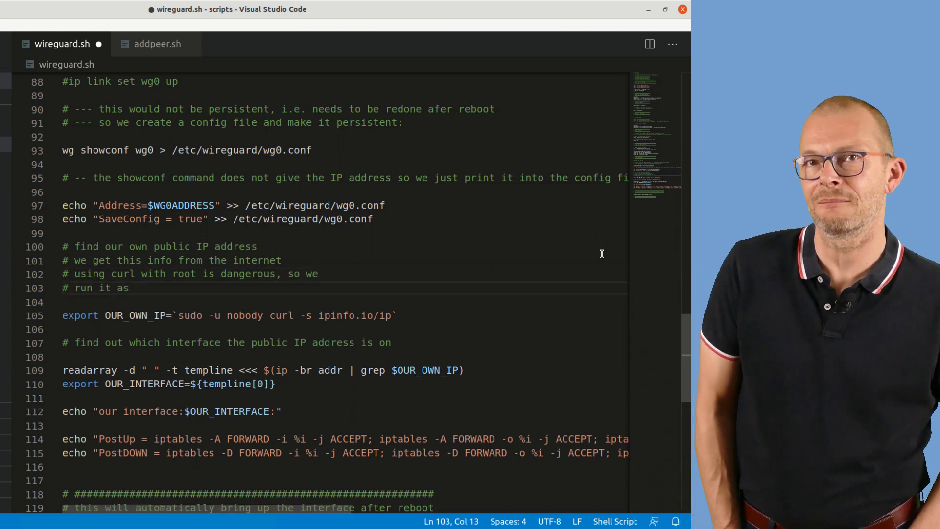
pyautogui.write(' nobody')
pyautogui.press('Return')
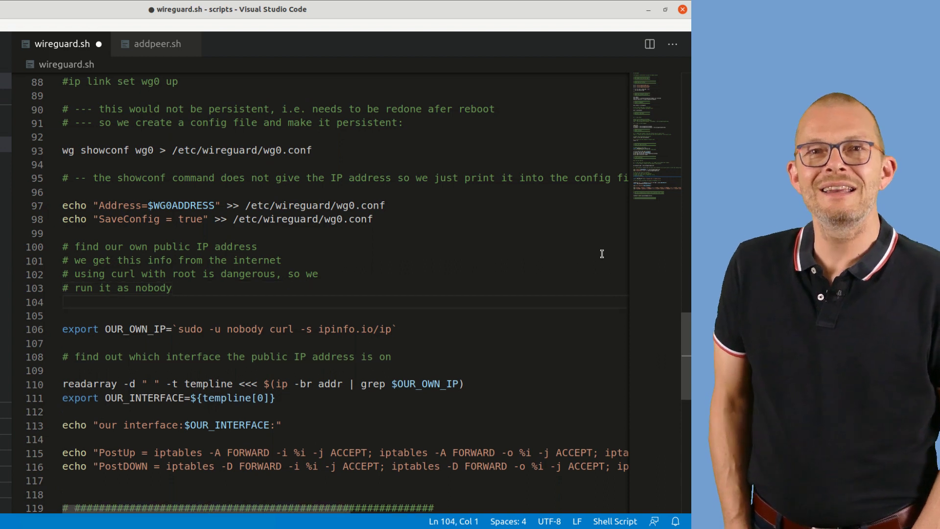
pyautogui.moveTo(63, 329); pyautogui.dragTo(404, 329)
pyautogui.scroll(-2, 440, 329)
pyautogui.scroll(-2, 439, 330)
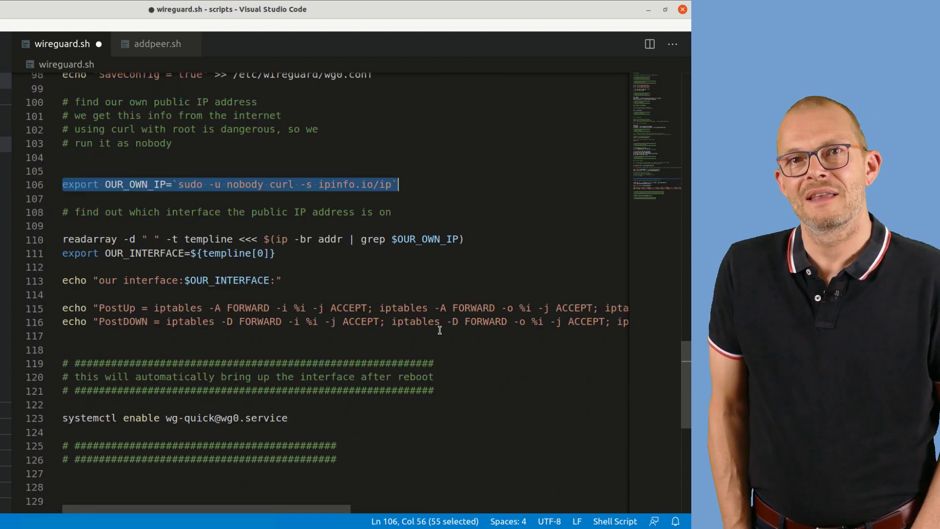
pyautogui.scroll(-1, 440, 329)
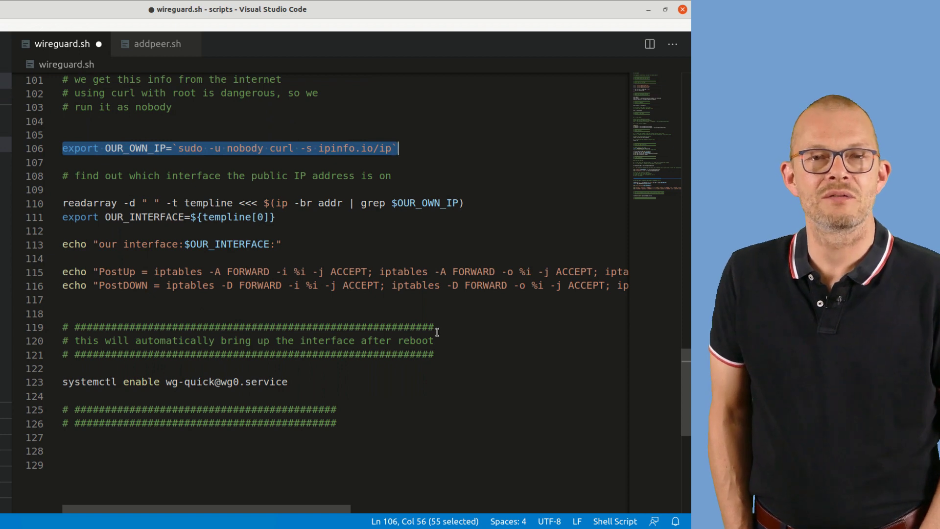
# Insert comments above PostUp explaining masking, ISP routing of 192.168.88.x addresses, and firewall rules
pyautogui.click(321, 248)
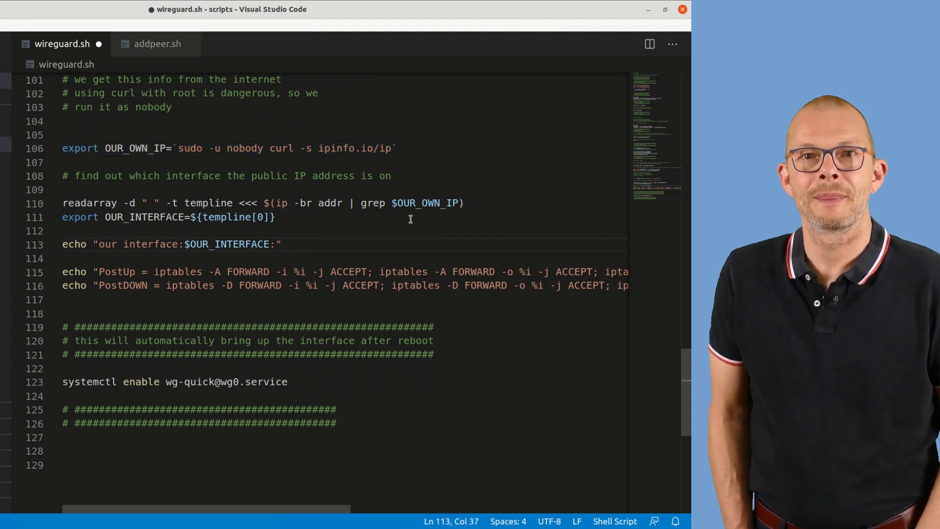
pyautogui.press('Return')
pyautogui.press('Return')
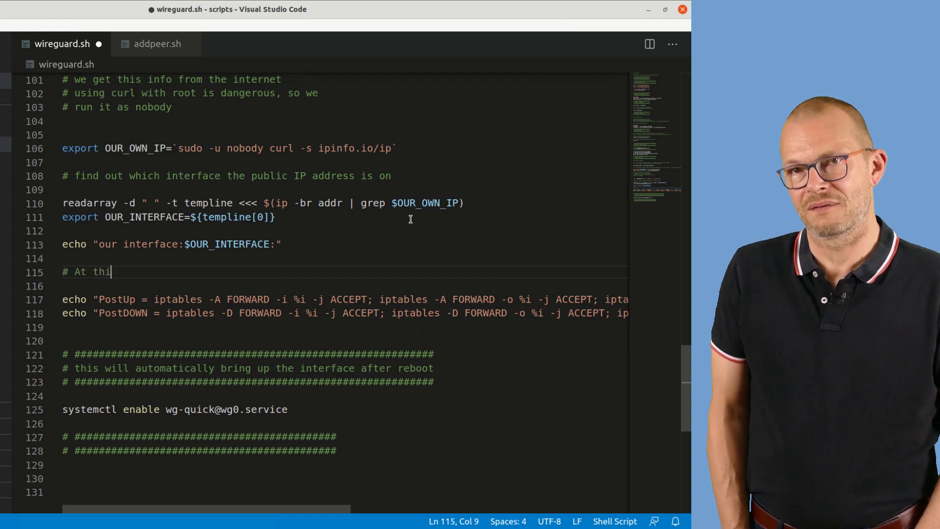
pyautogui.press('BackSpace')
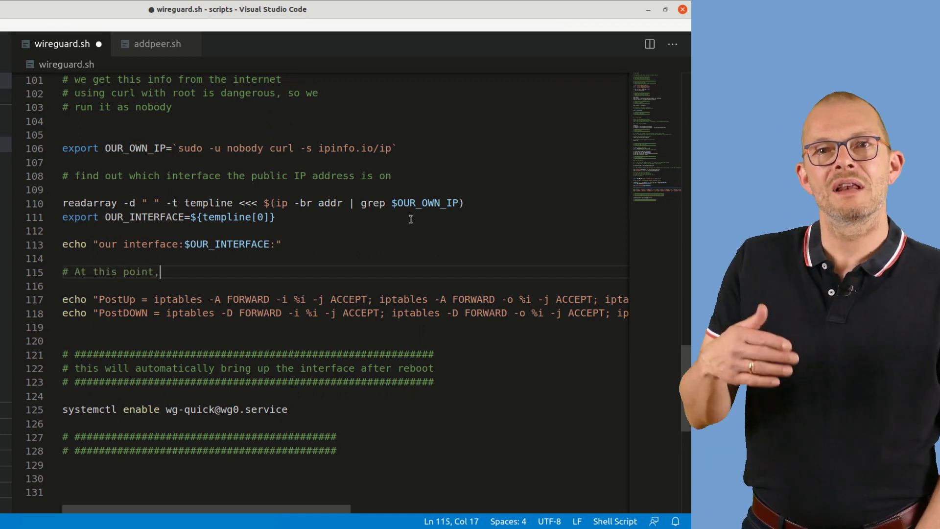
pyautogui.write(', our ')
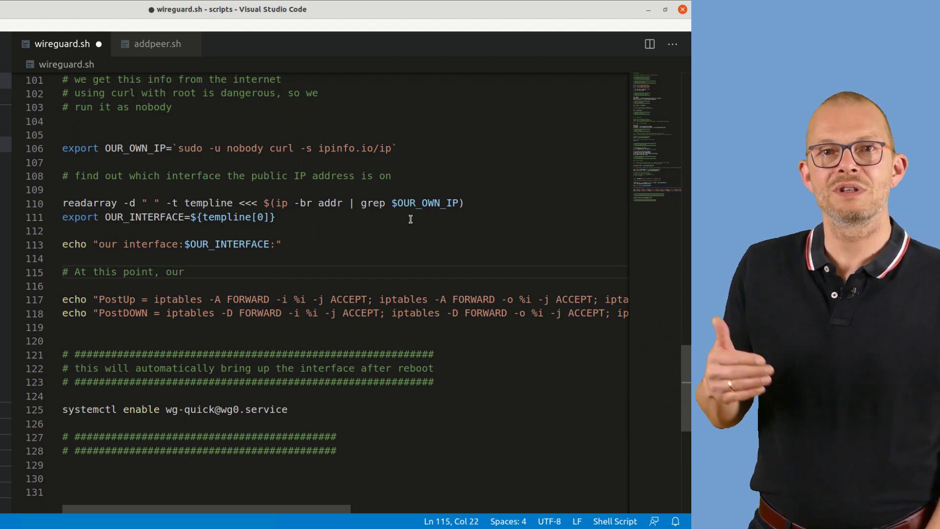
pyautogui.write('VPN Server yould')
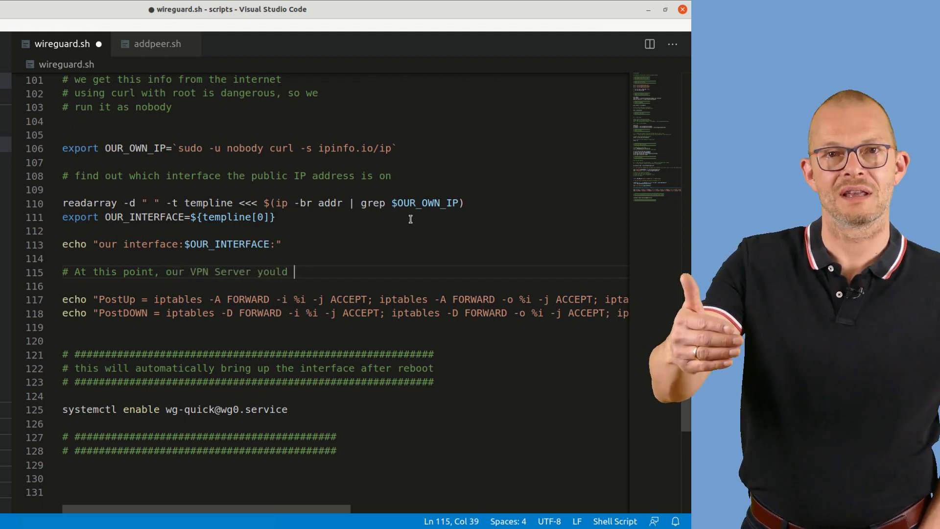
pyautogui.write(' just be a router')
pyautogui.press('Return')
pyautogui.write('#')
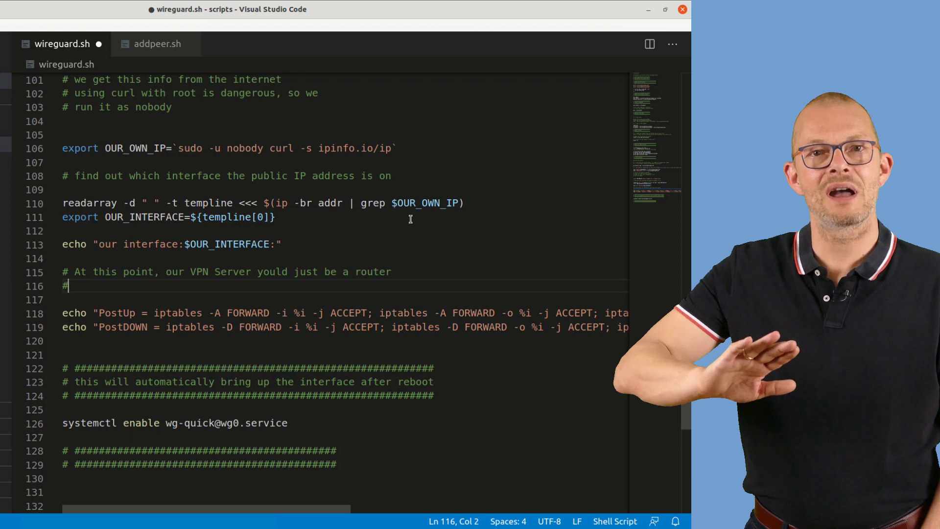
pyautogui.write(' but we want ')
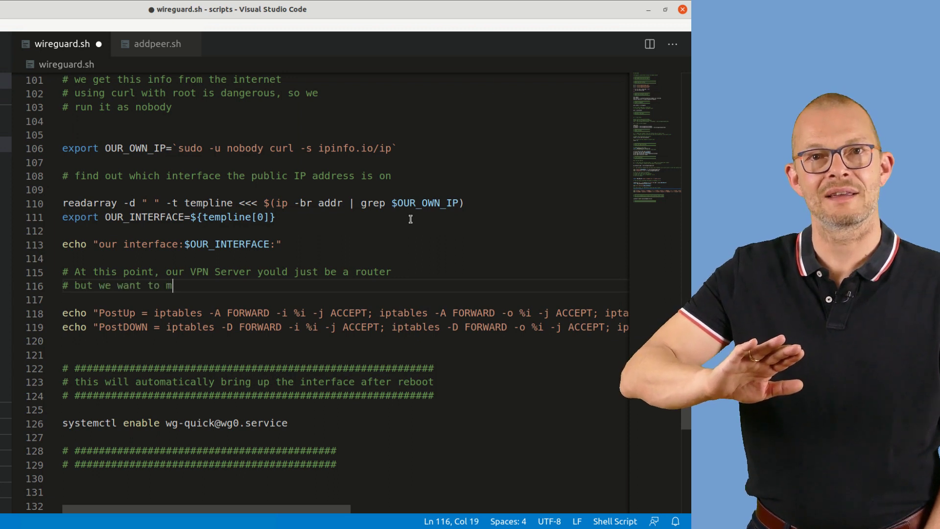
pyautogui.write('it to mas')
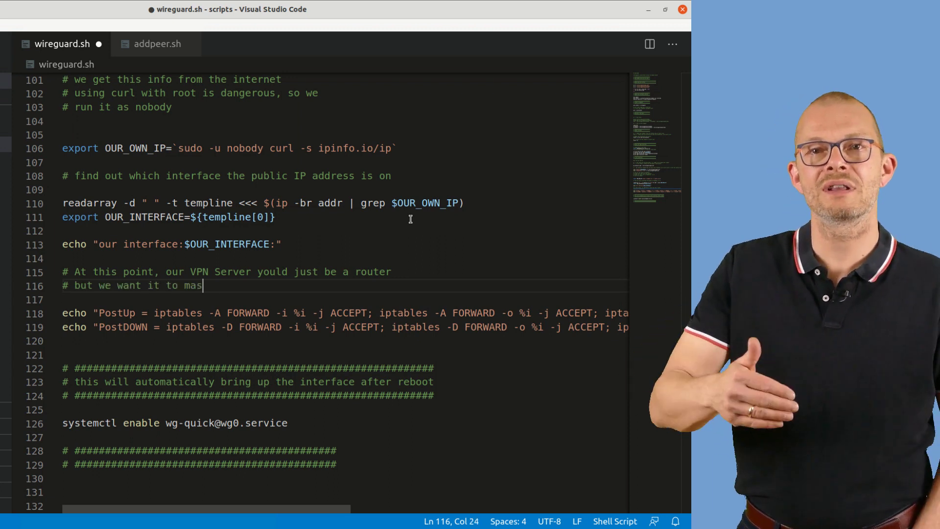
pyautogui.write('k our IP address')
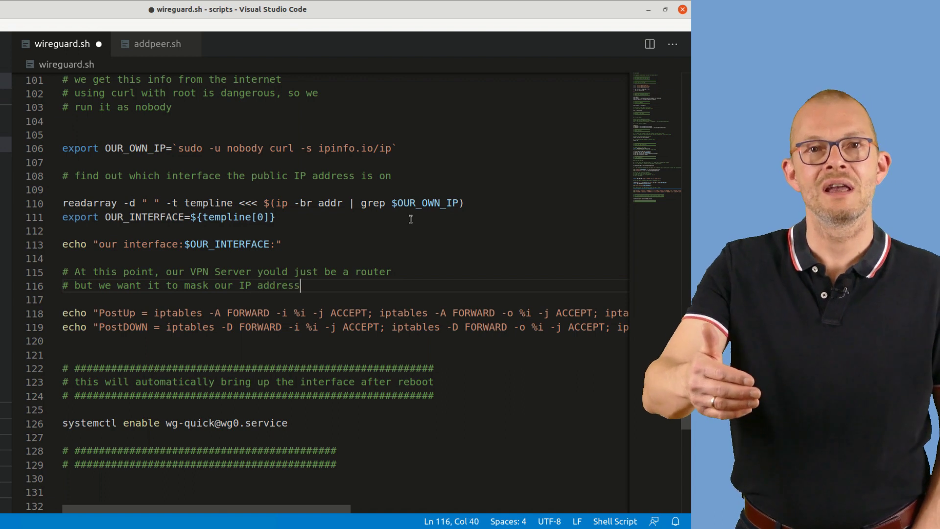
pyautogui.write('.')
pyautogui.press('Return')
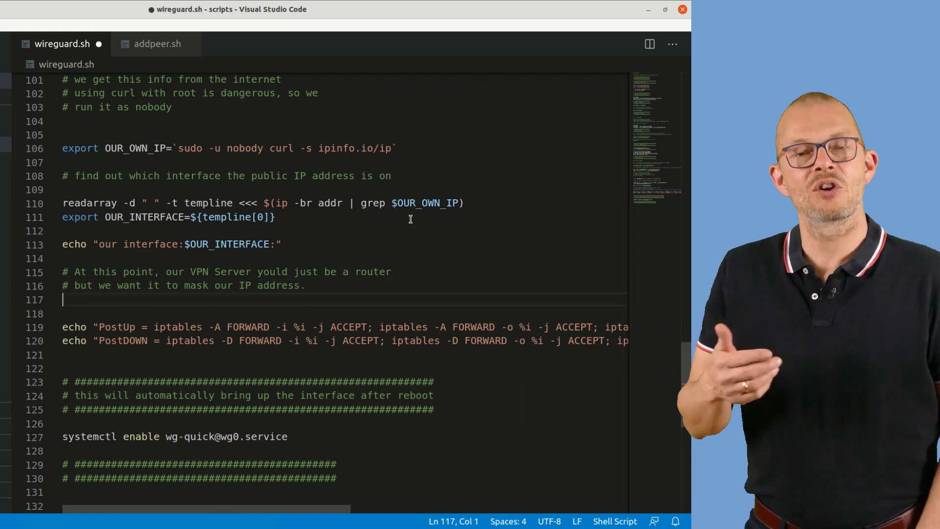
pyautogui.write('# Also the ISP')
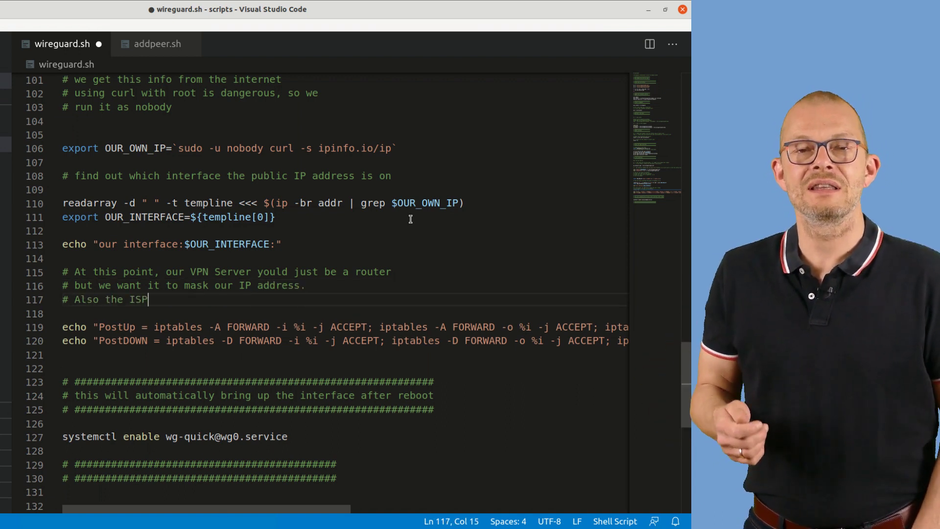
pyautogui.write('d notrout')
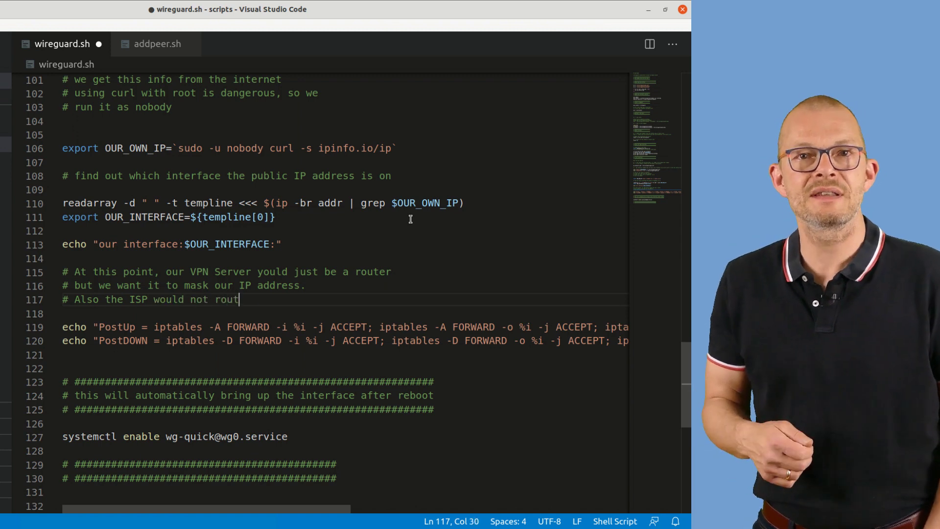
pyautogui.write('e our private ')
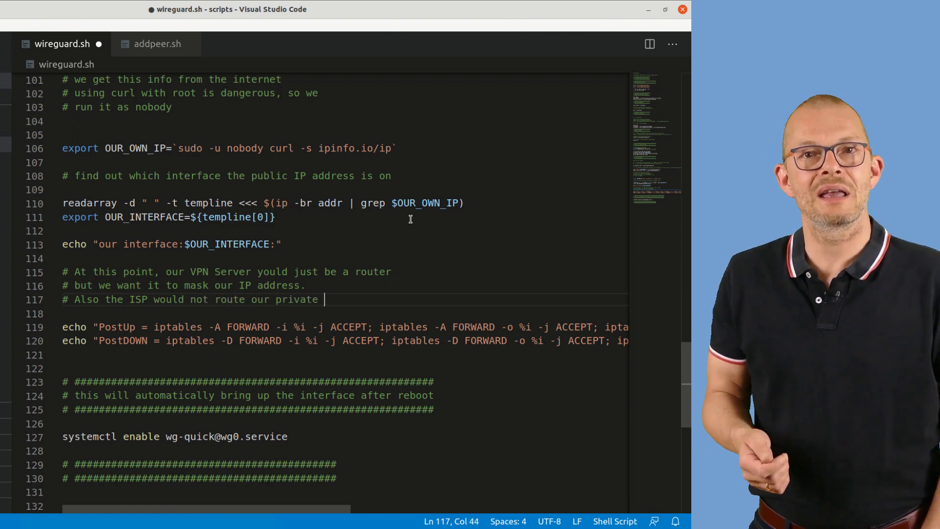
pyautogui.write('192.168.88.')
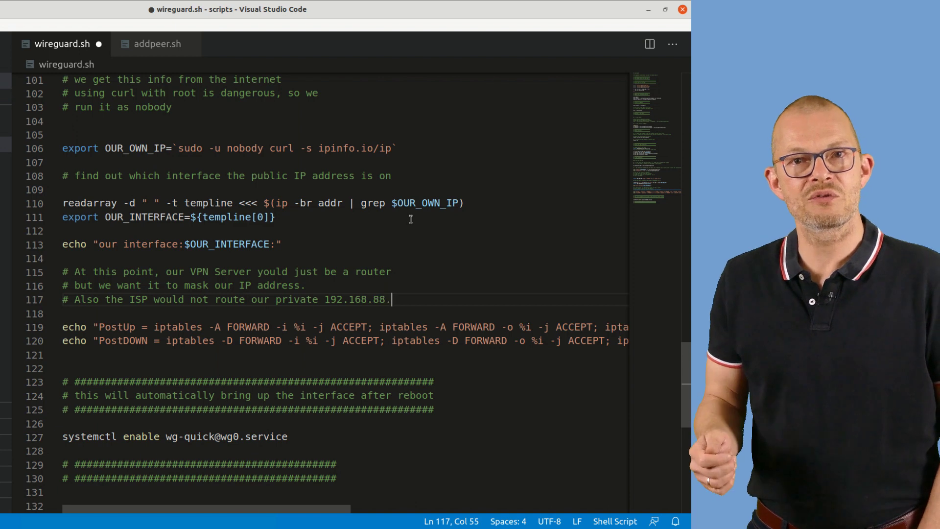
pyautogui.write('ddress')
pyautogui.press('Return')
pyautogui.write('# ')
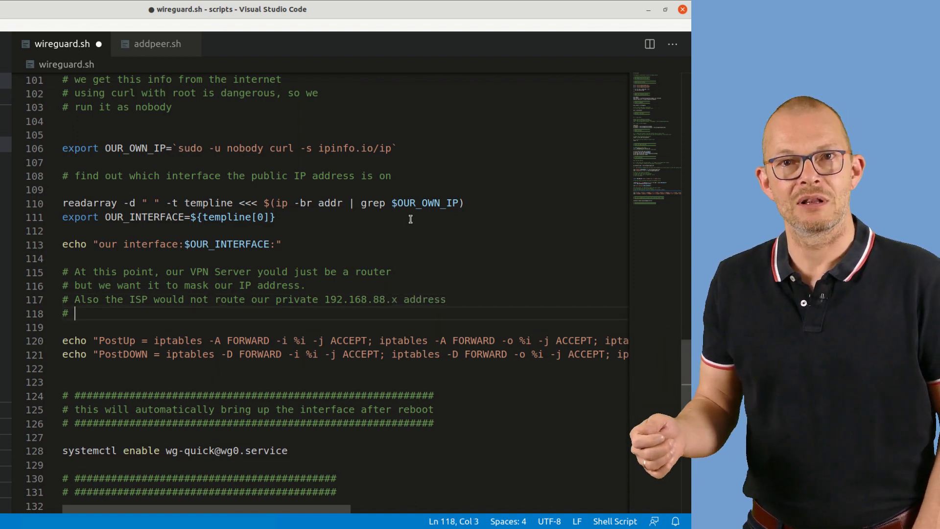
pyautogui.write('hence we need some')
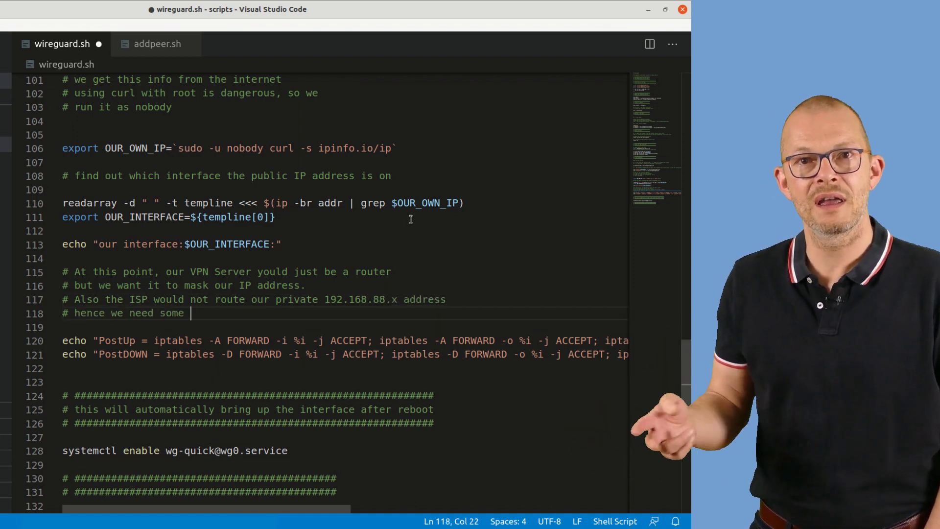
pyautogui.write(' firewall rules ad')
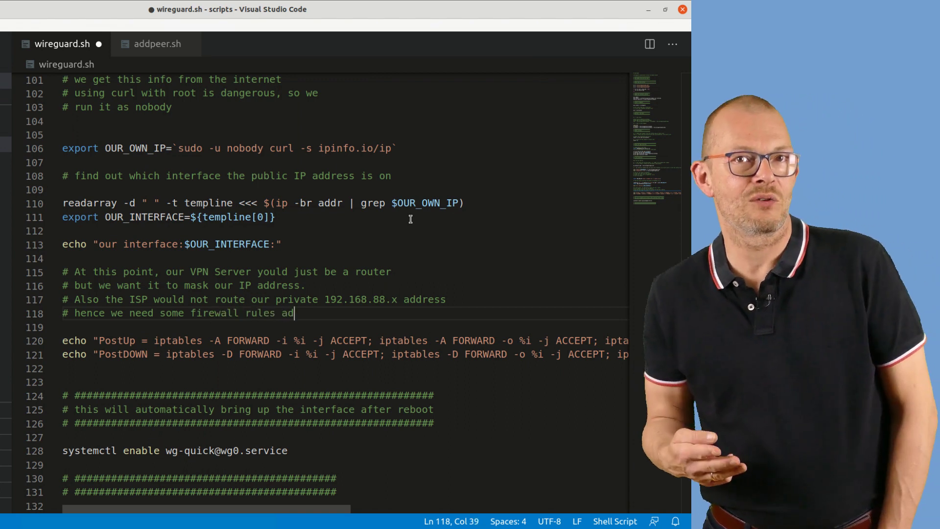
pyautogui.write('ded')
pyautogui.scroll(-1, 311, 496)
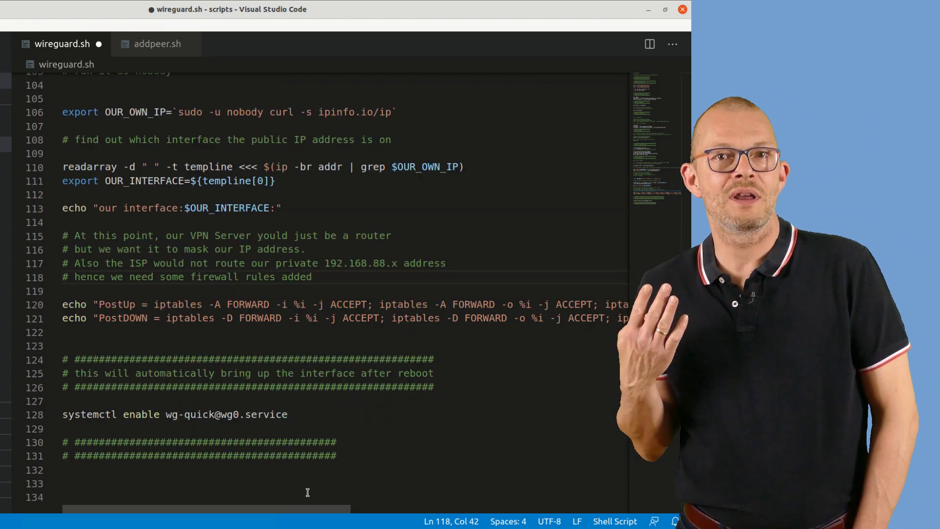
pyautogui.moveTo(271, 512); pyautogui.dragTo(552, 513)
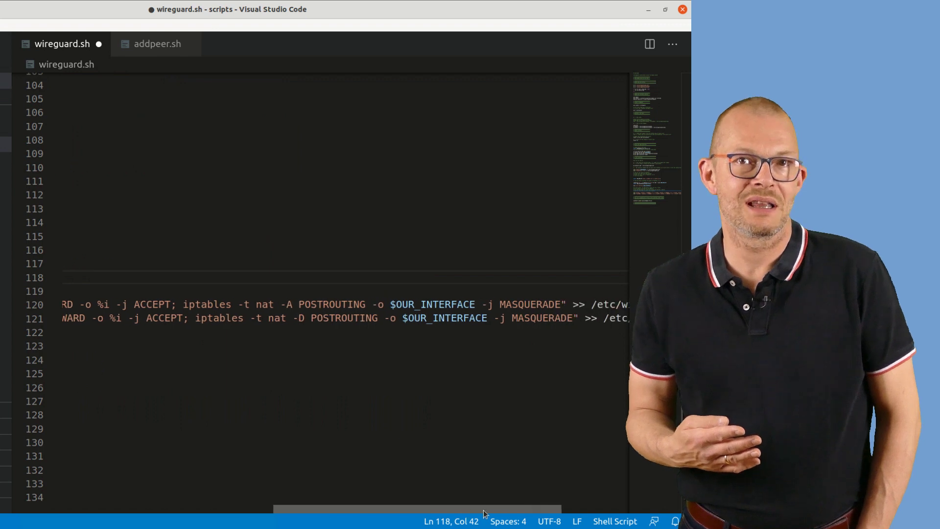
pyautogui.moveTo(349, 304); pyautogui.dragTo(409, 304)
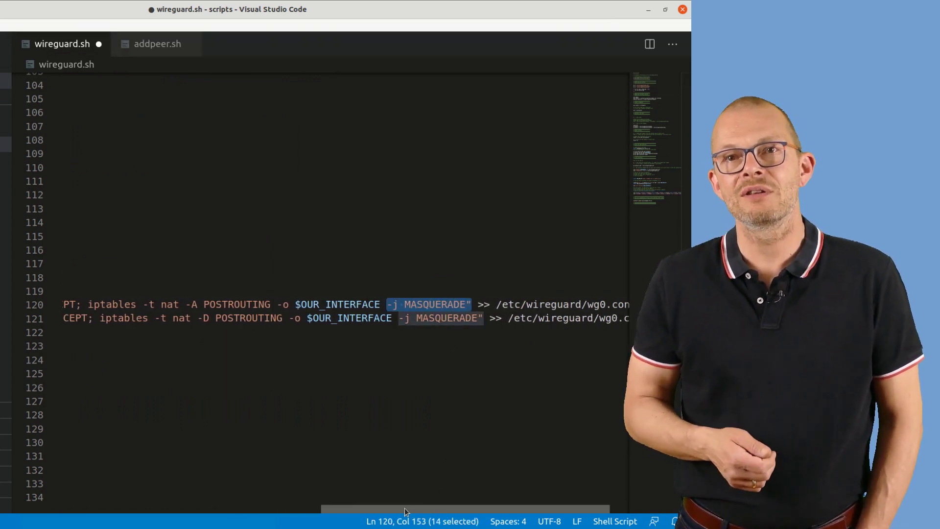
pyautogui.hscroll(-5, 196, 308)
pyautogui.moveTo(199, 304); pyautogui.dragTo(434, 302)
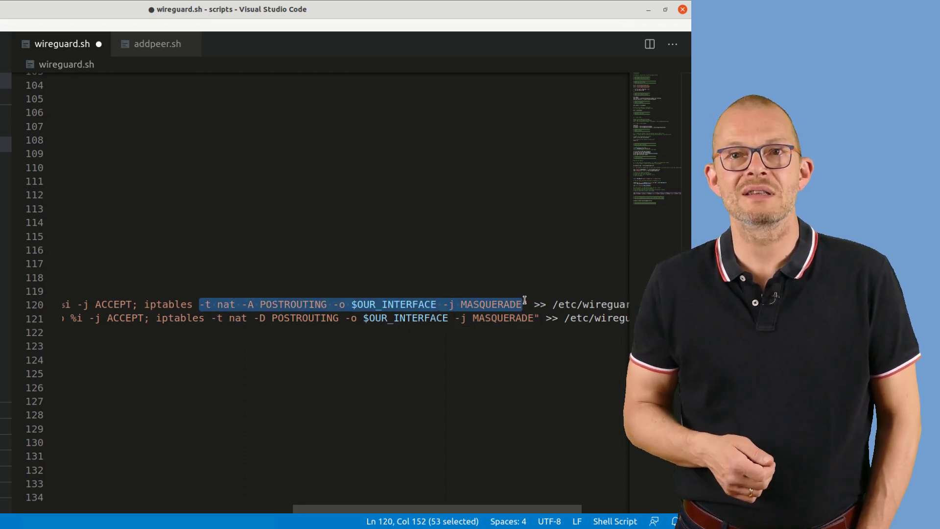
pyautogui.moveTo(341, 508); pyautogui.dragTo(109, 499)
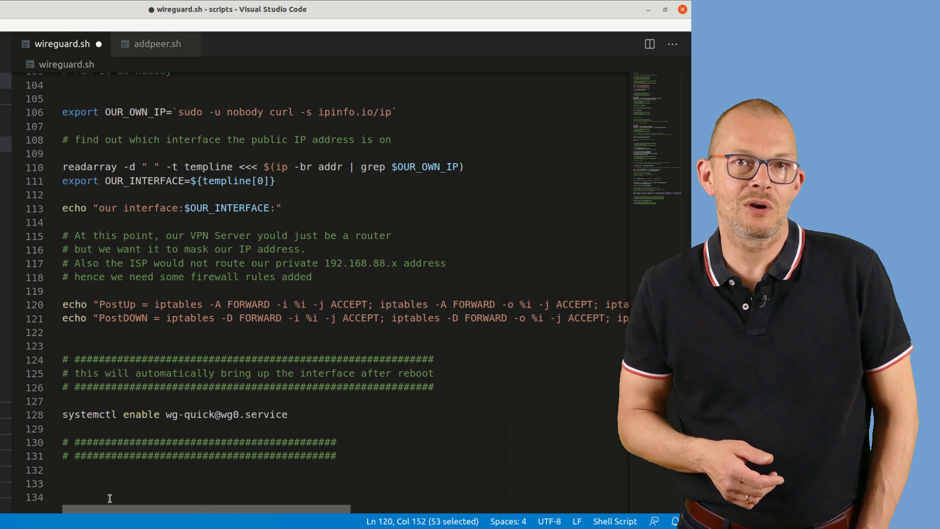
pyautogui.scroll(-1, 115, 428)
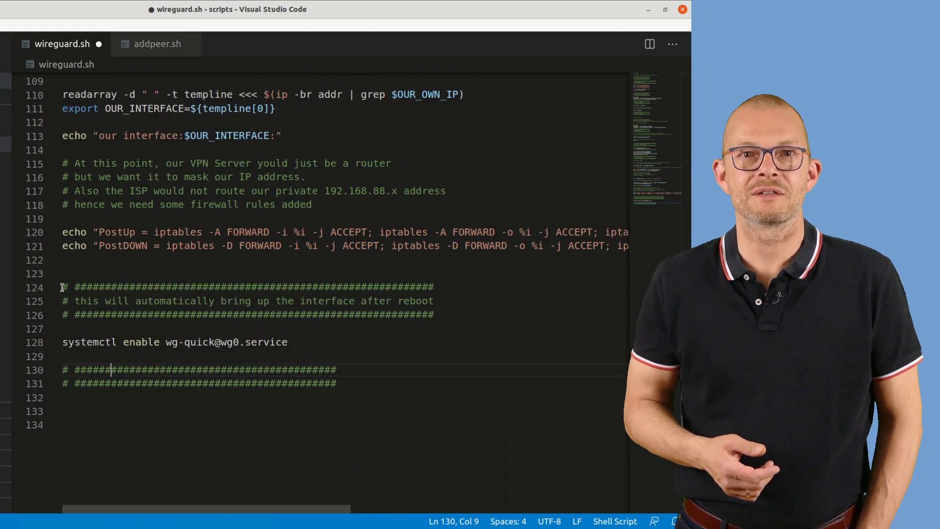
pyautogui.moveTo(64, 287)
pyautogui.mouseDown()
pyautogui.moveTo(284, 296)
pyautogui.moveTo(375, 343)
pyautogui.mouseUp()
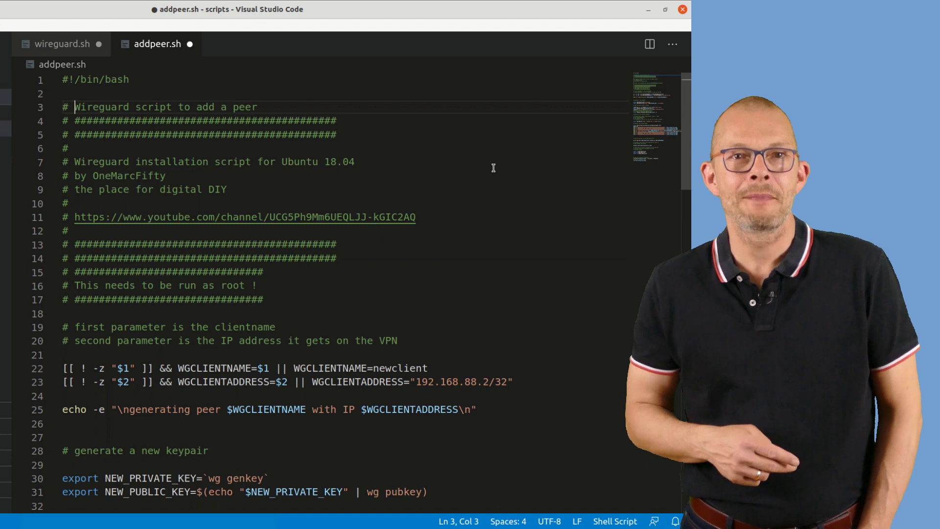
# Move the add-a-peer title down, delete the Ubuntu 18.04 line, and space out the root warning
pyautogui.press('Down')
pyautogui.hotkey('shift', 'Down')
pyautogui.hotkey('ctrl', 'c')
pyautogui.press('Delete')
pyautogui.press('Down')
pyautogui.press('Down')
pyautogui.press('Down')
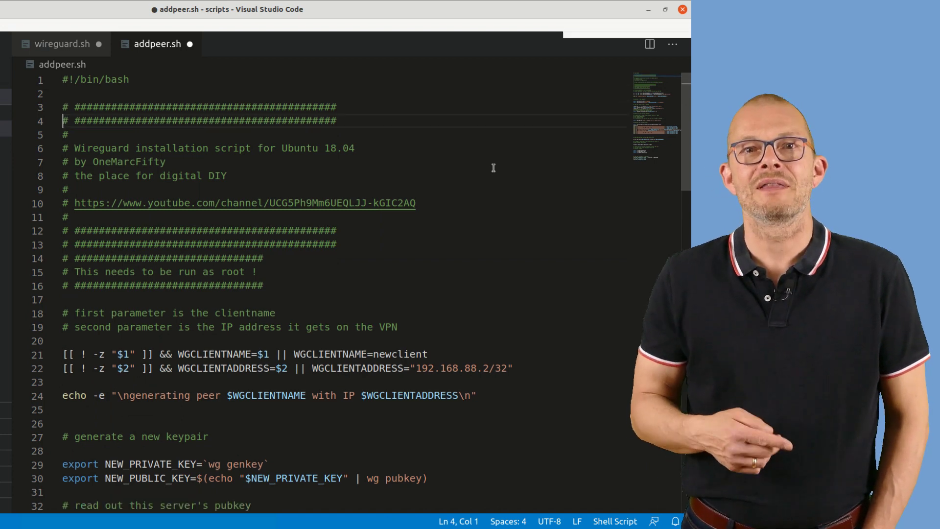
pyautogui.press('Down')
pyautogui.hotkey('ctrl', 'v')
pyautogui.hotkey('shift', 'Down')
pyautogui.press('Delete')
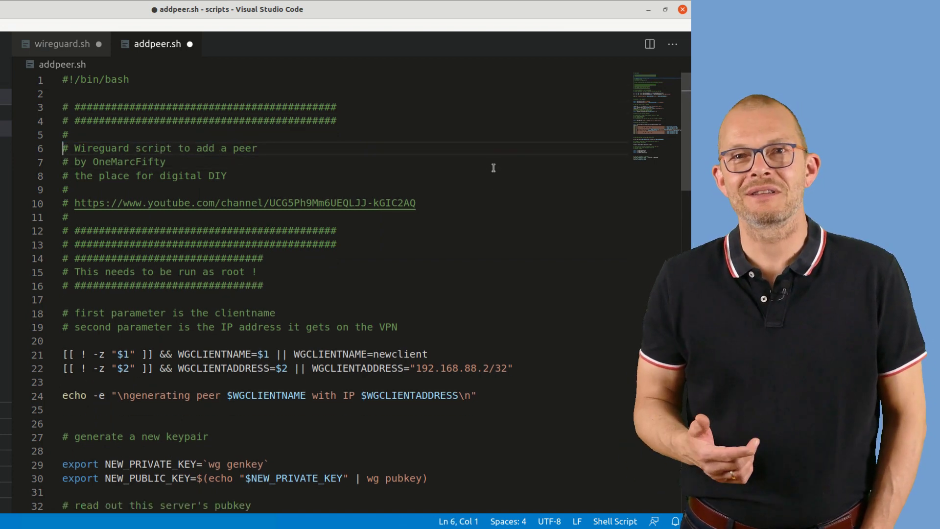
pyautogui.press('Down')
pyautogui.press('Down')
pyautogui.press('Down')
pyautogui.press('Return')
pyautogui.press('Return')
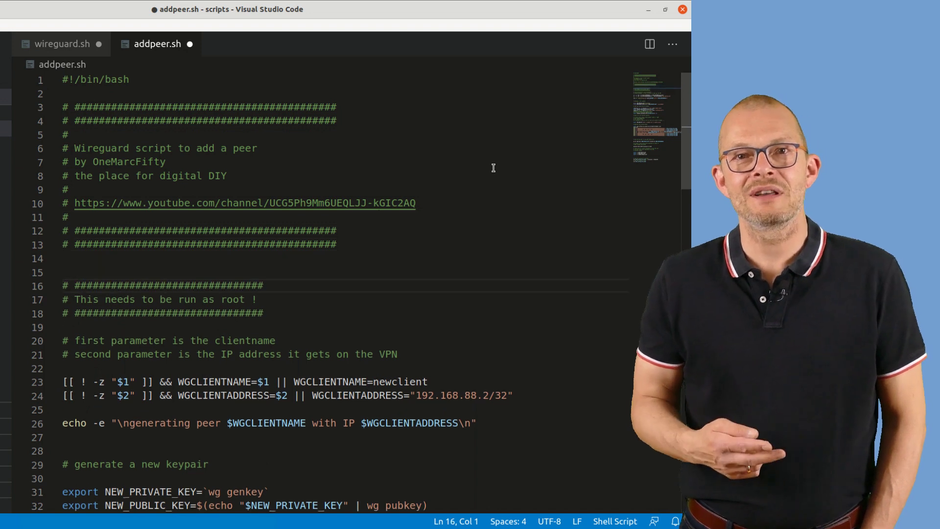
pyautogui.scroll(-1, 446, 216)
pyautogui.scroll(-1, 439, 225)
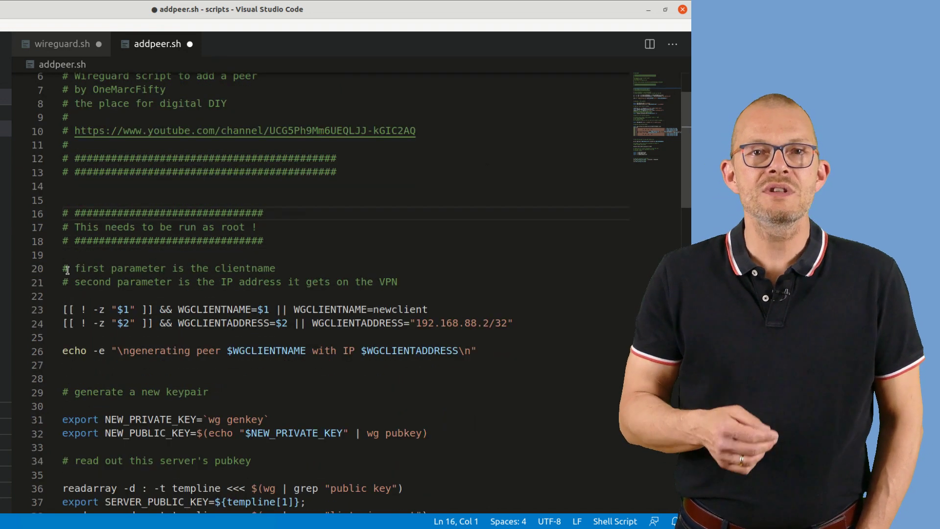
# Highlight the client parameters, including default name 'newclient' and address 192.168.88.2/32
pyautogui.moveTo(63, 268)
pyautogui.mouseDown()
pyautogui.moveTo(496, 324)
pyautogui.moveTo(522, 349)
pyautogui.mouseUp()
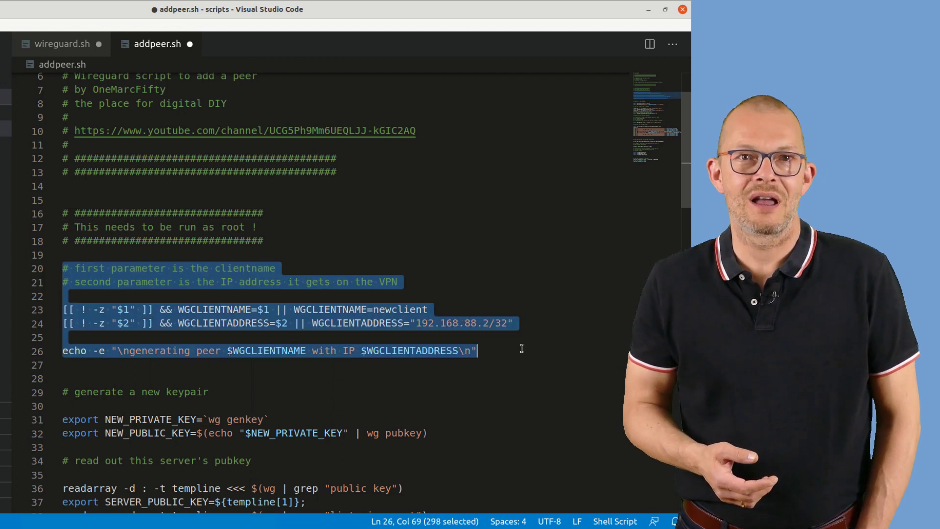
pyautogui.click(397, 309)
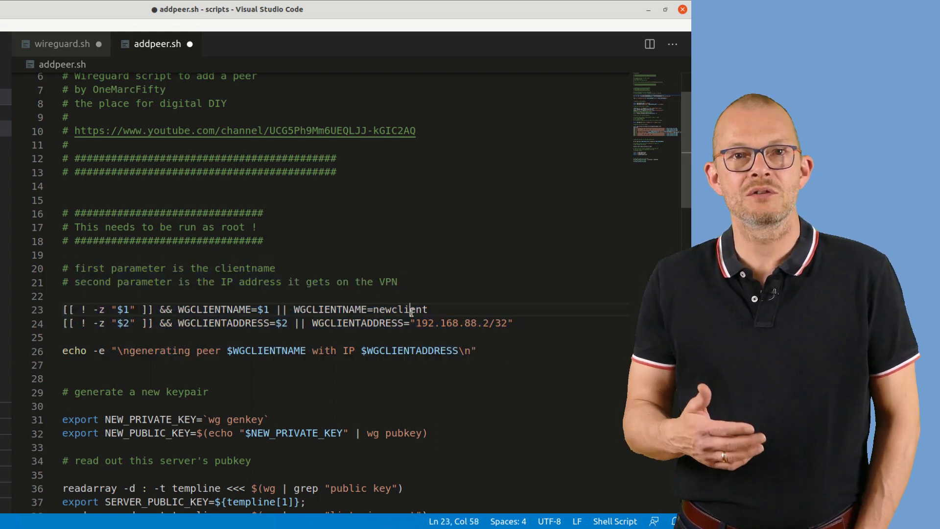
pyautogui.doubleClick(397, 309)
pyautogui.click(411, 324)
pyautogui.moveTo(412, 324); pyautogui.dragTo(513, 324)
pyautogui.click(481, 337)
pyautogui.press('Down')
pyautogui.press('Down')
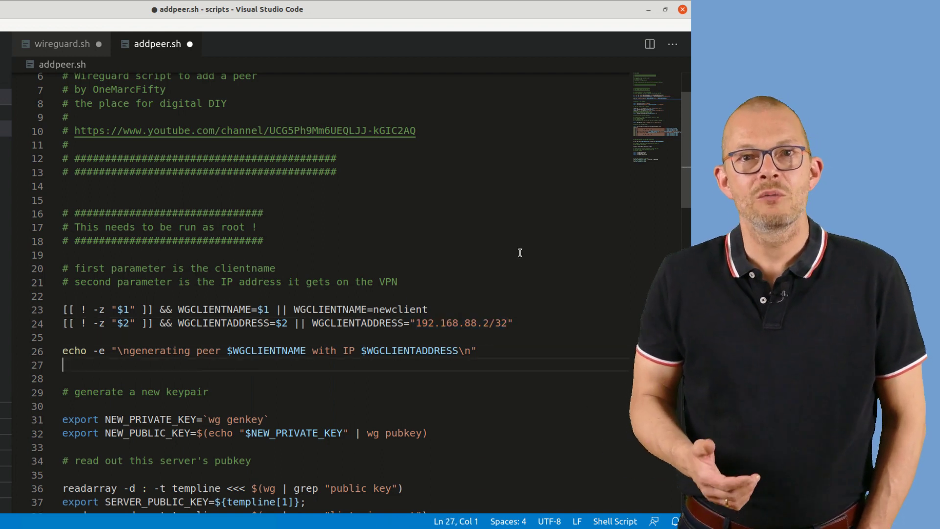
pyautogui.scroll(-1, 520, 253)
pyautogui.scroll(-3, 520, 253)
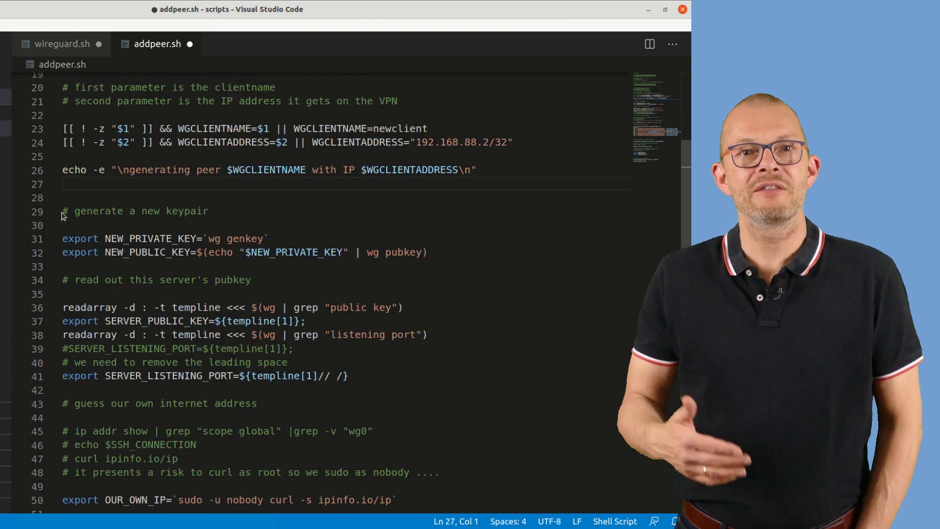
pyautogui.scroll(-1, 98, 224)
pyautogui.scroll(-1, 99, 225)
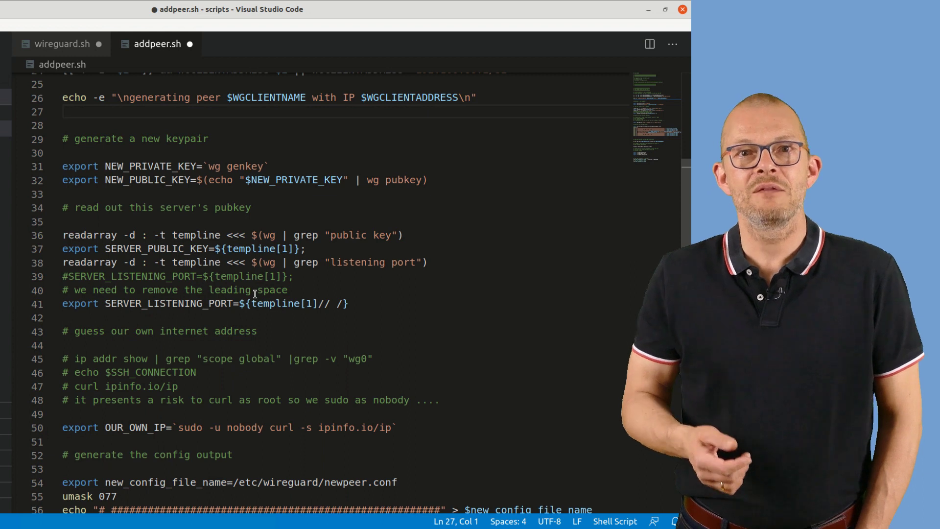
pyautogui.scroll(-1, 254, 295)
pyautogui.scroll(-1, 257, 293)
pyautogui.scroll(-1, 261, 291)
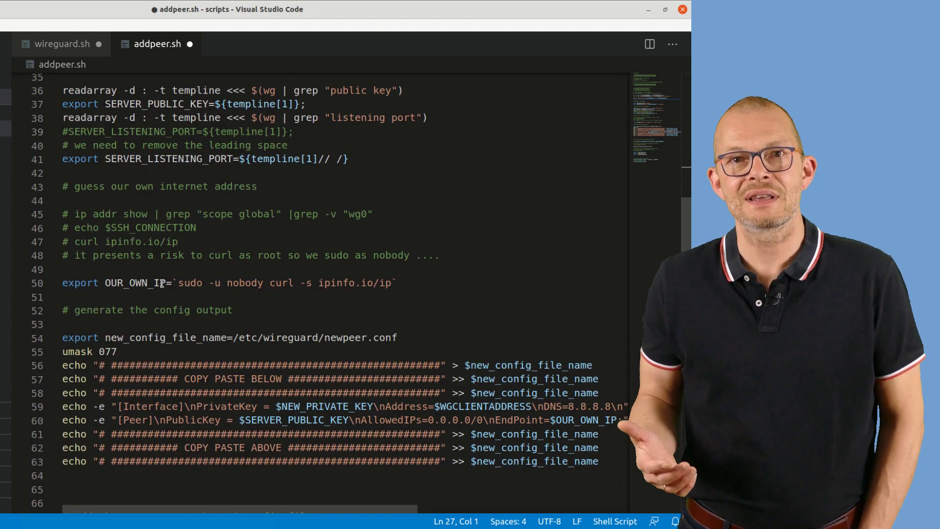
pyautogui.scroll(-1, 323, 280)
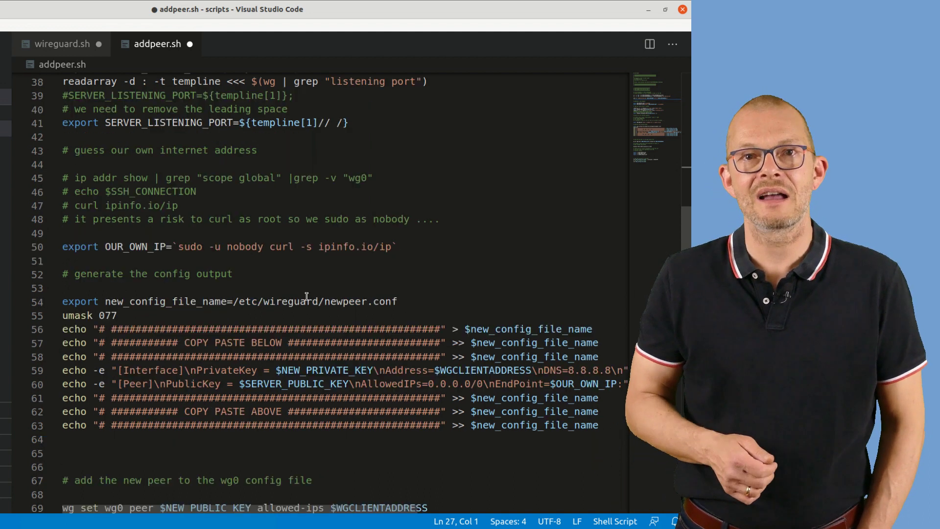
pyautogui.scroll(-2, 173, 300)
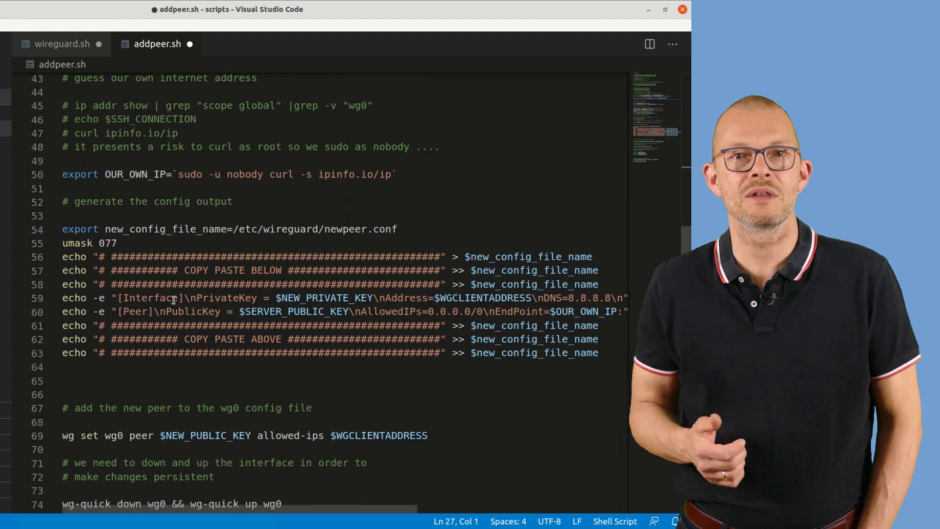
pyautogui.moveTo(63, 244); pyautogui.dragTo(64, 381)
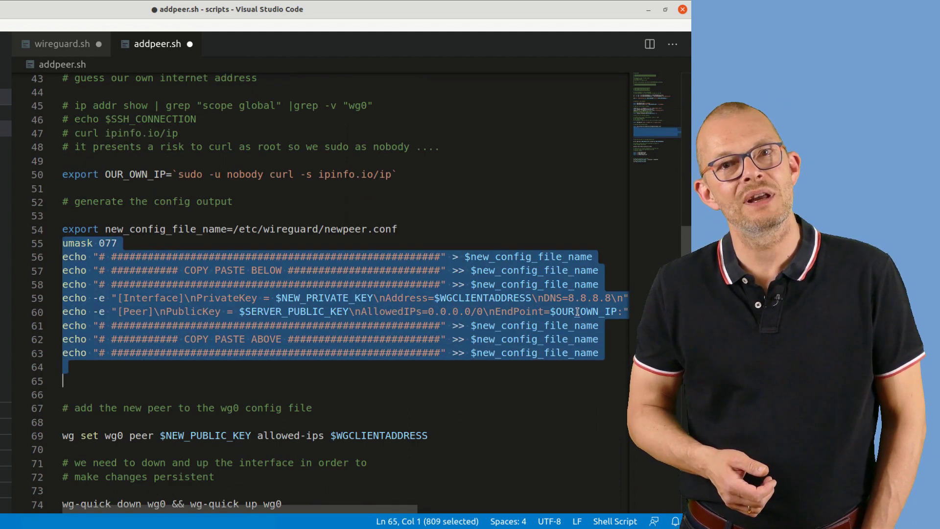
pyautogui.moveTo(543, 298); pyautogui.dragTo(611, 299)
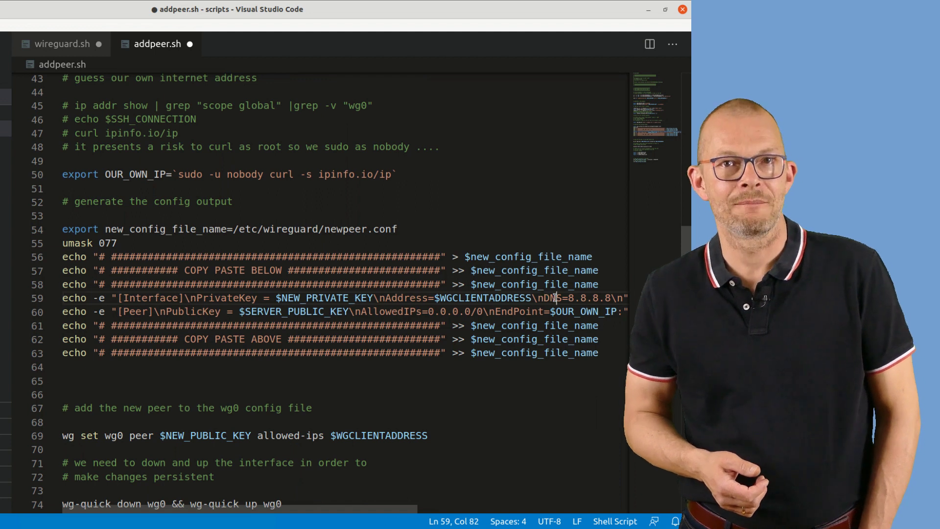
pyautogui.click(246, 408)
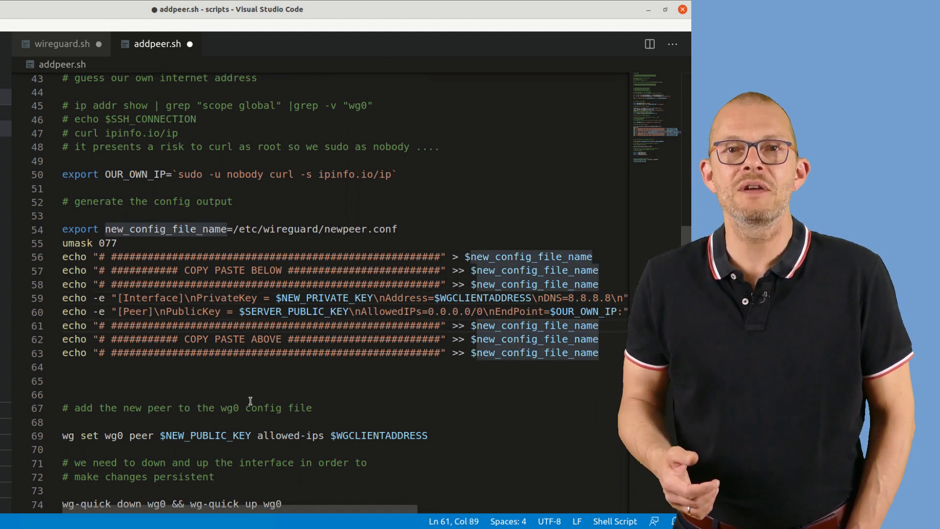
pyautogui.scroll(-4, 124, 367)
pyautogui.scroll(-2, 128, 390)
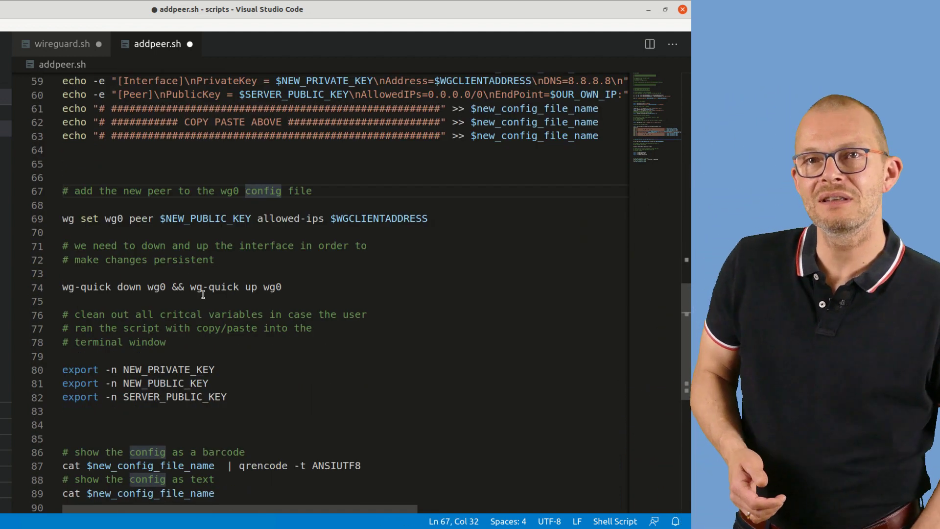
# Highlight the closing QR-code and text output commands, then save addpeer.sh
pyautogui.click(95, 234)
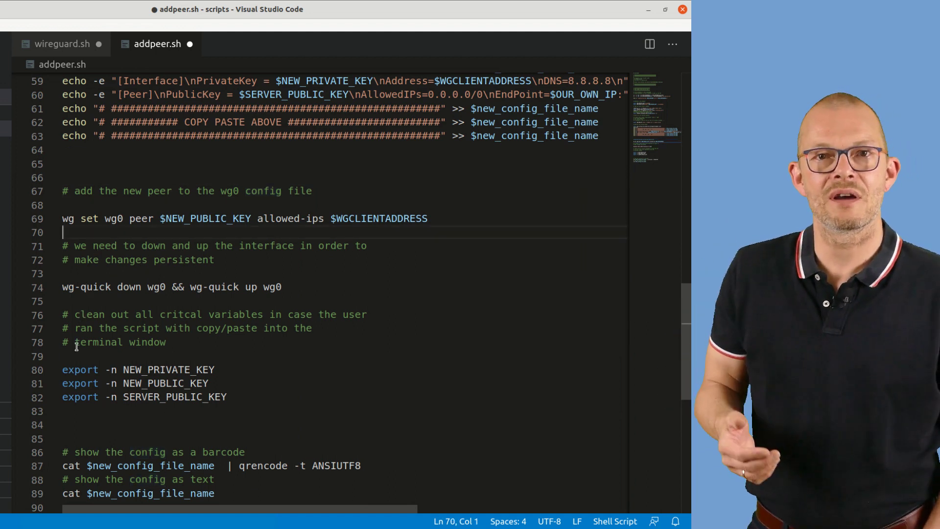
pyautogui.scroll(-2, 76, 345)
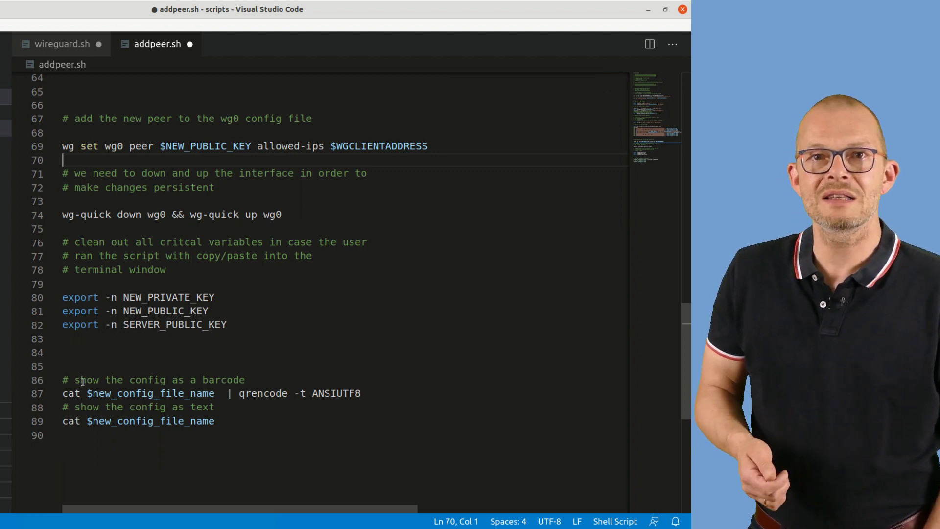
pyautogui.moveTo(63, 380); pyautogui.dragTo(254, 424)
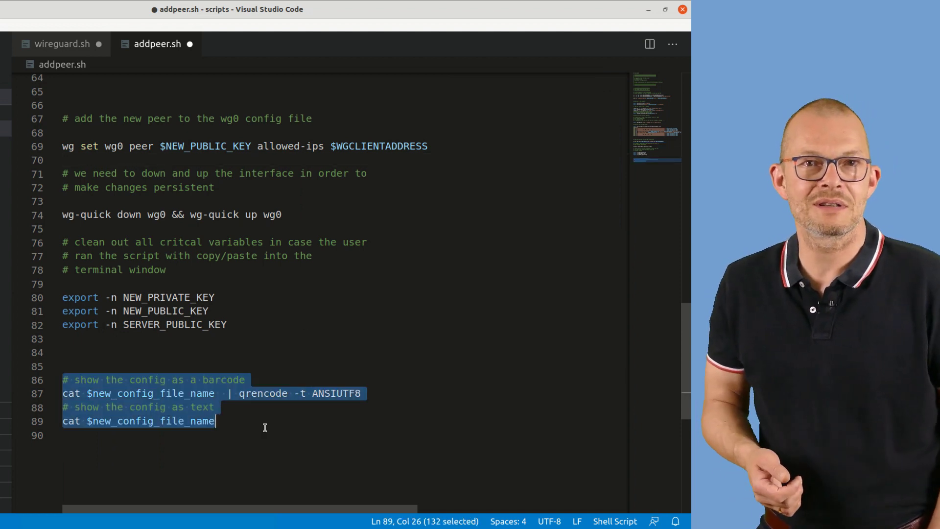
pyautogui.click(274, 435)
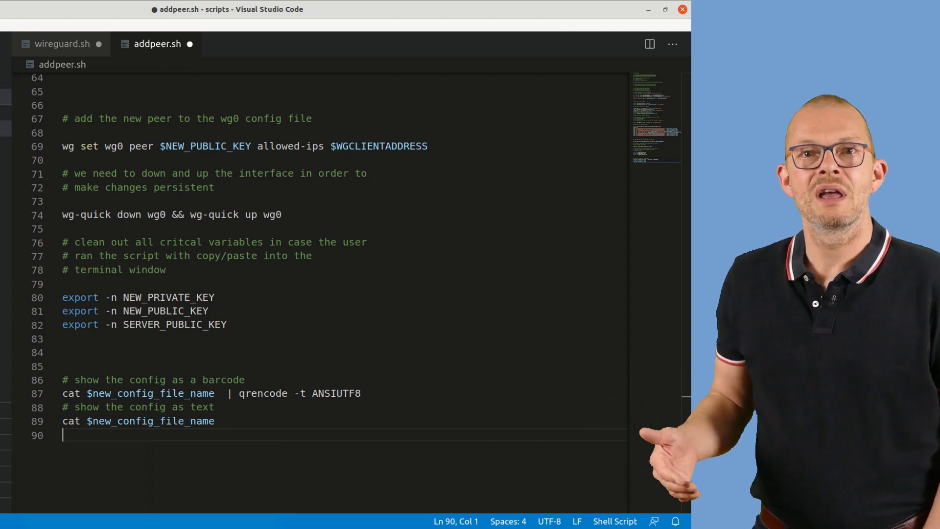
pyautogui.hotkey('ctrl', 's')
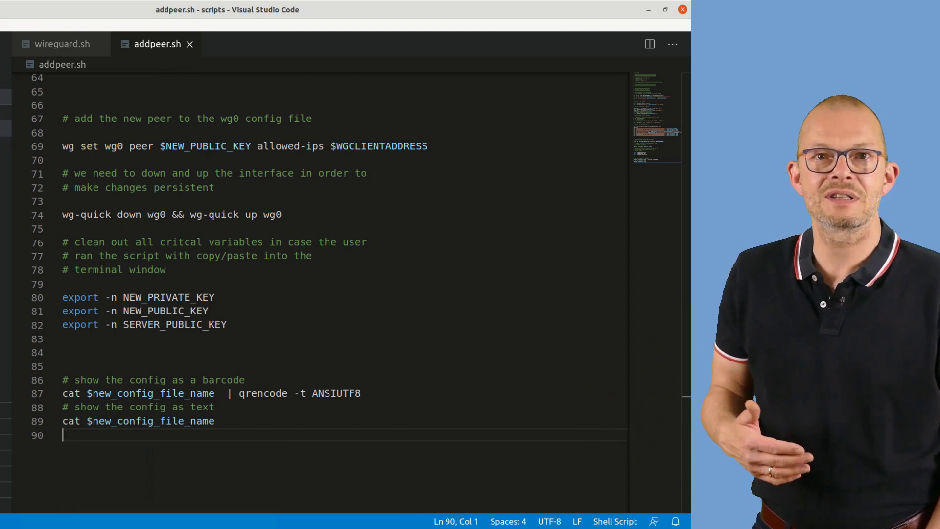